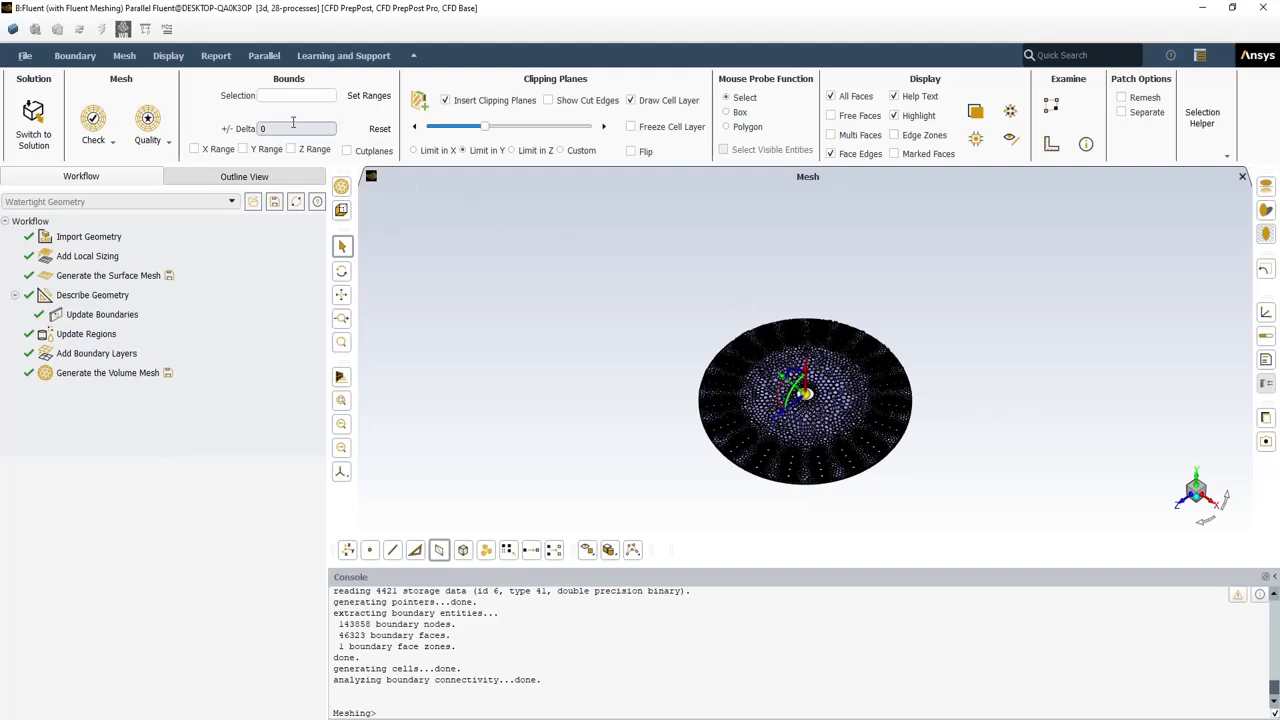
Check the volume mesh quality and examine the minimum orthogonal quality and maximum aspect ratio in the console.
left_click(124, 56)
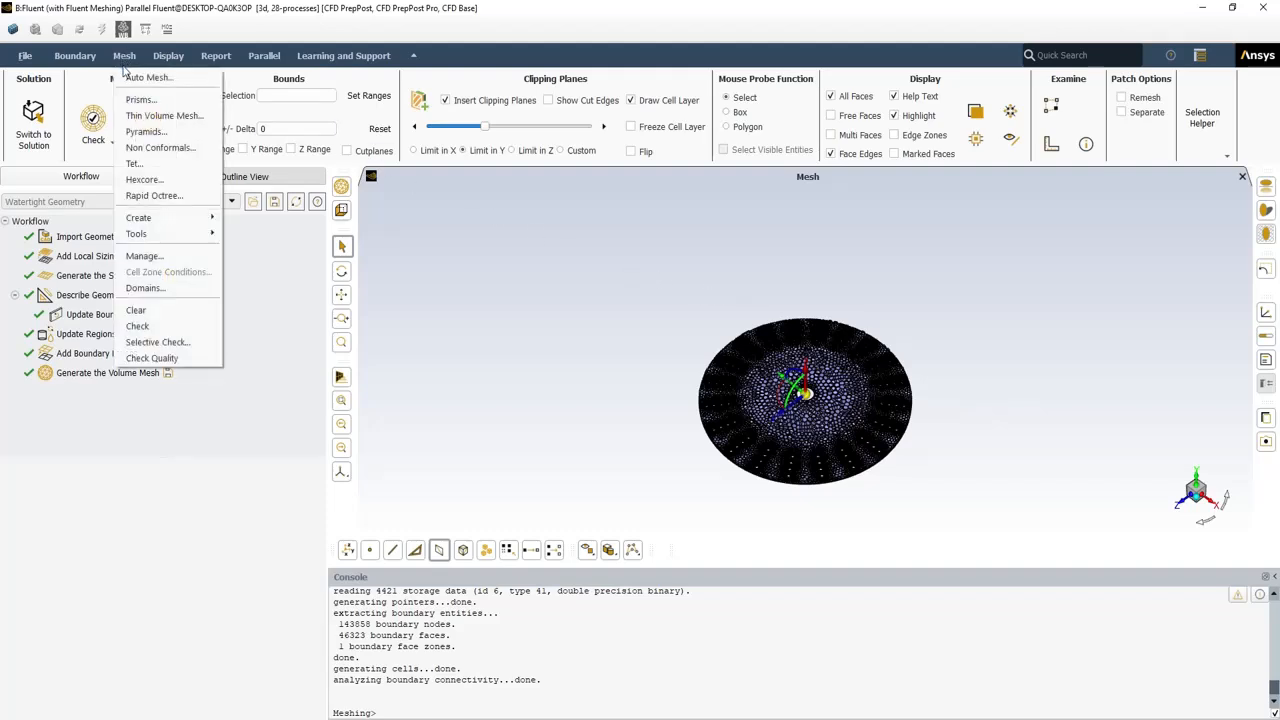
left_click(140, 358)
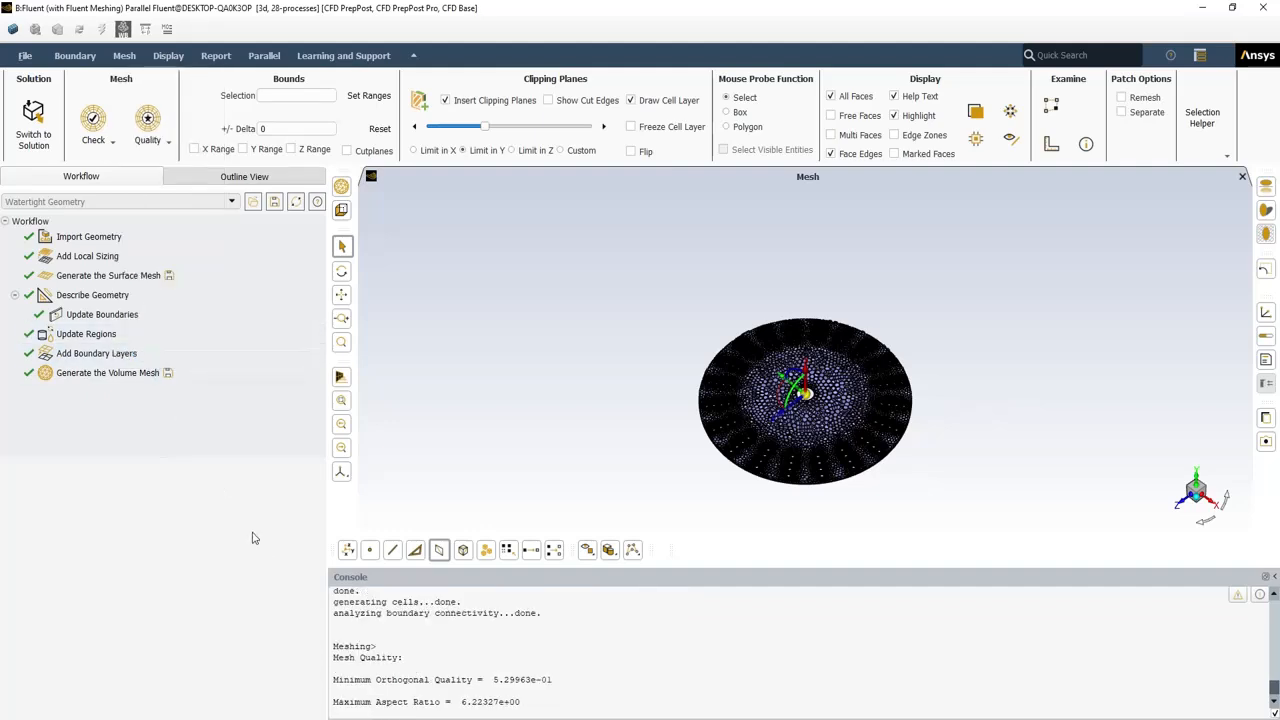
left_click_drag(333, 680, 557, 688)
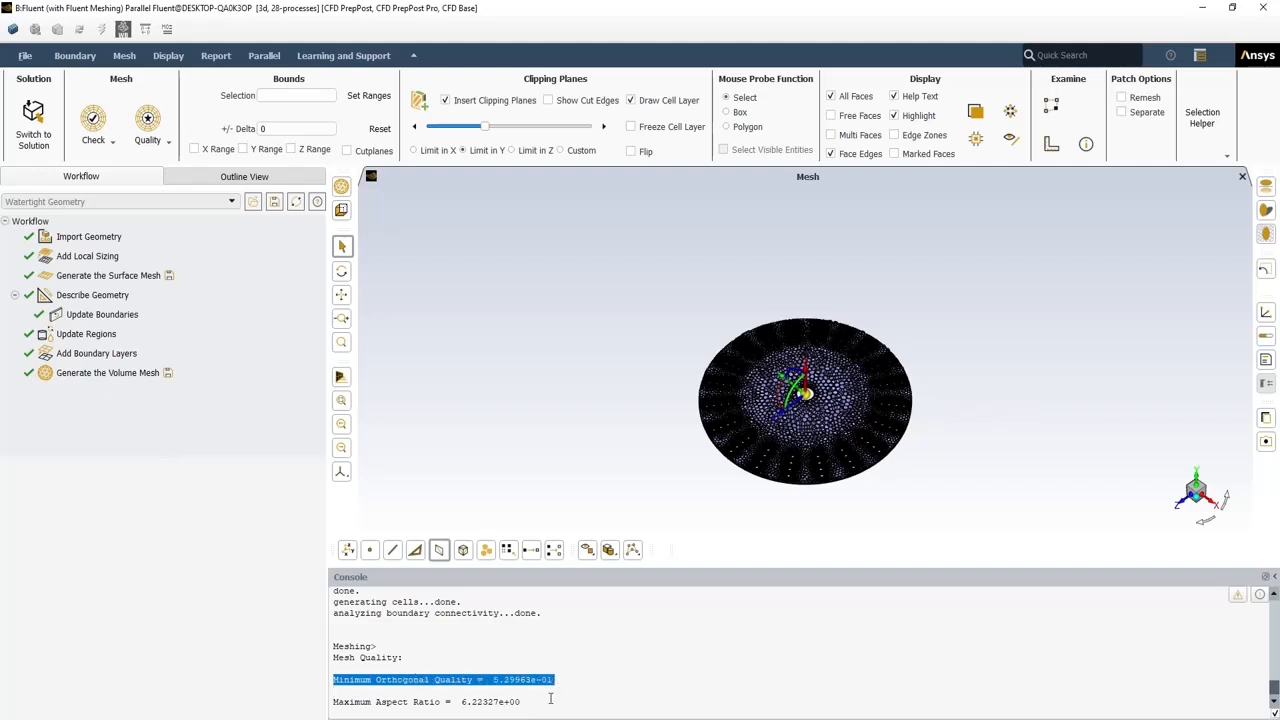
left_click(544, 703)
left_click_drag(523, 702, 333, 704)
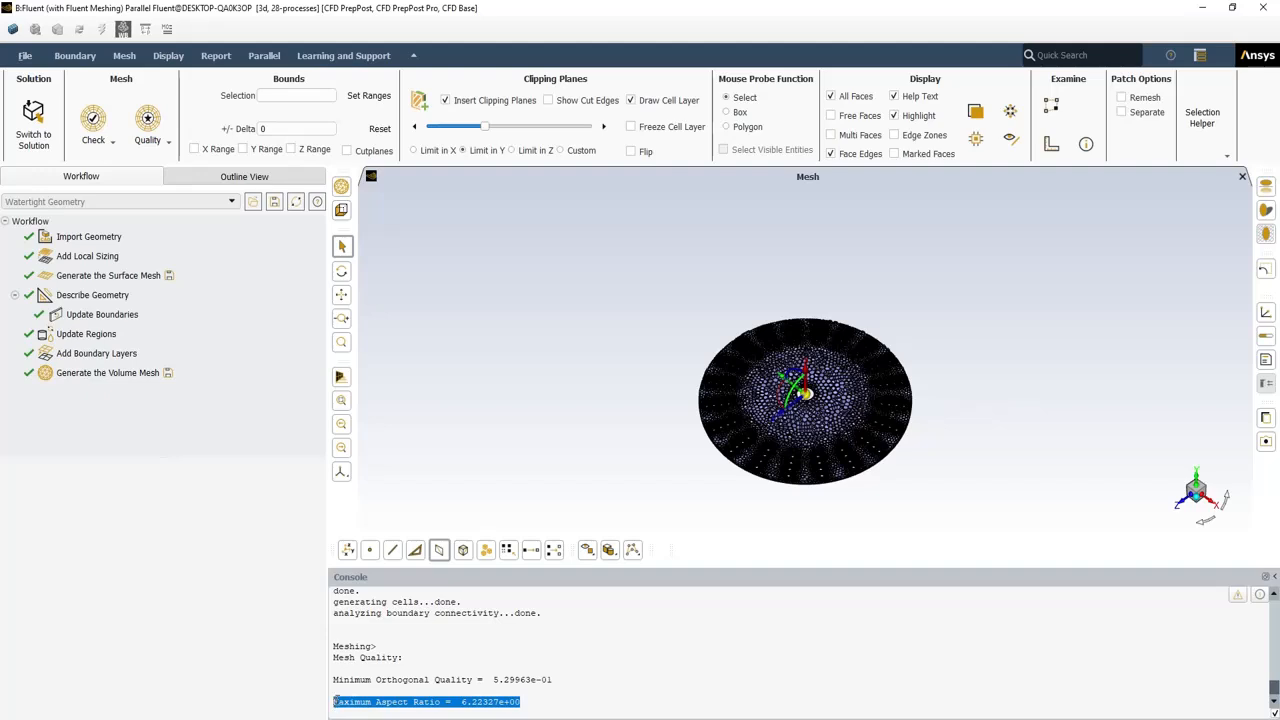
Open the cell limits report and apply Skewness as its quality measure with the Equilateral Volume Deviation method.
left_click(211, 55)
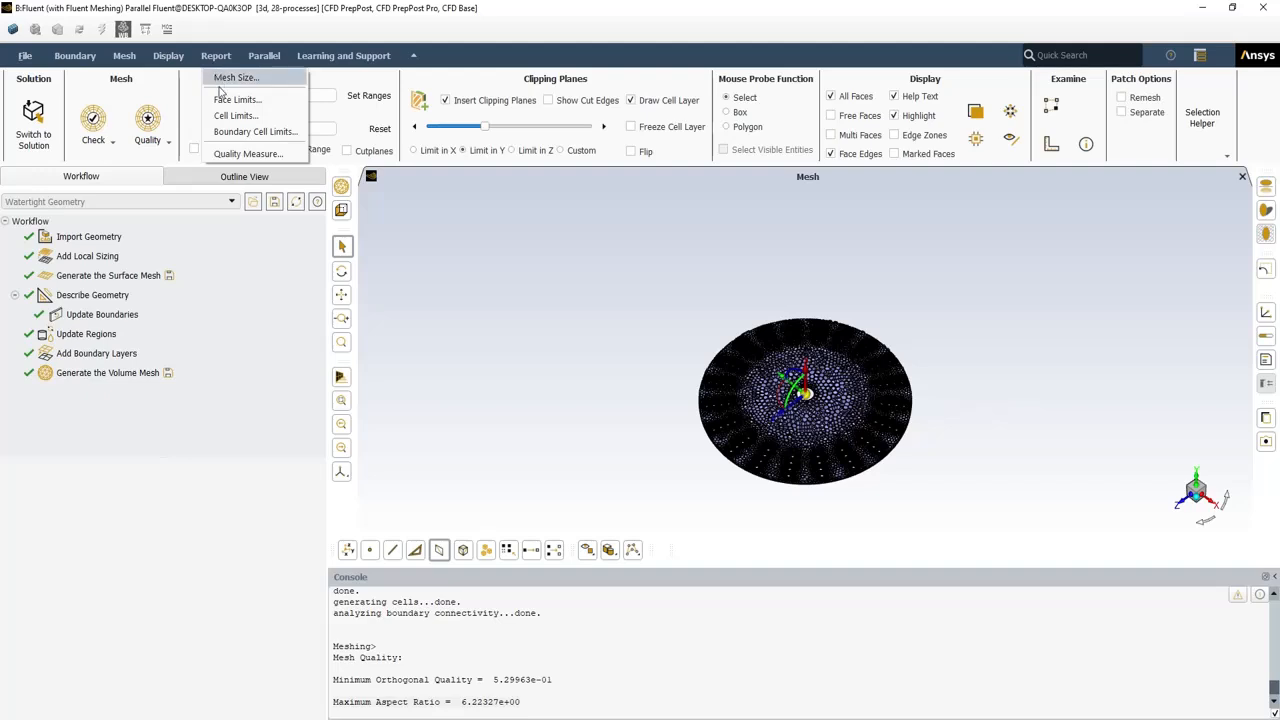
left_click(229, 116)
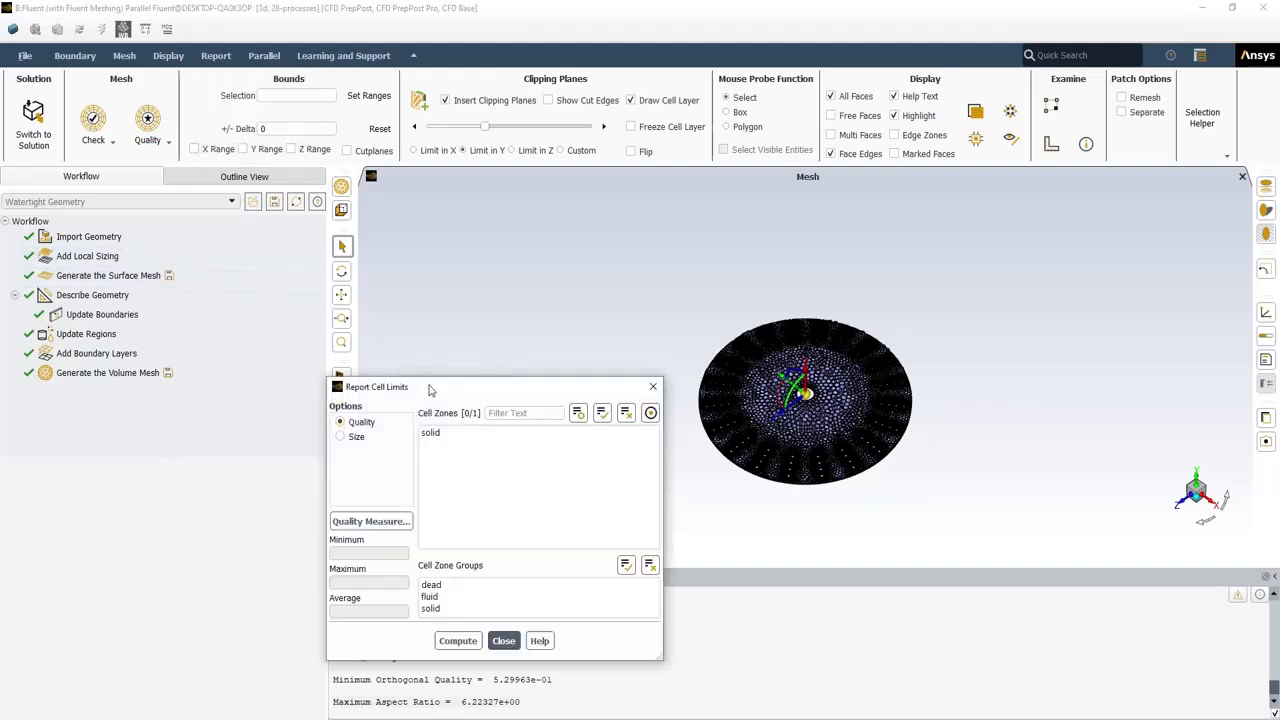
left_click_drag(430, 387, 380, 253)
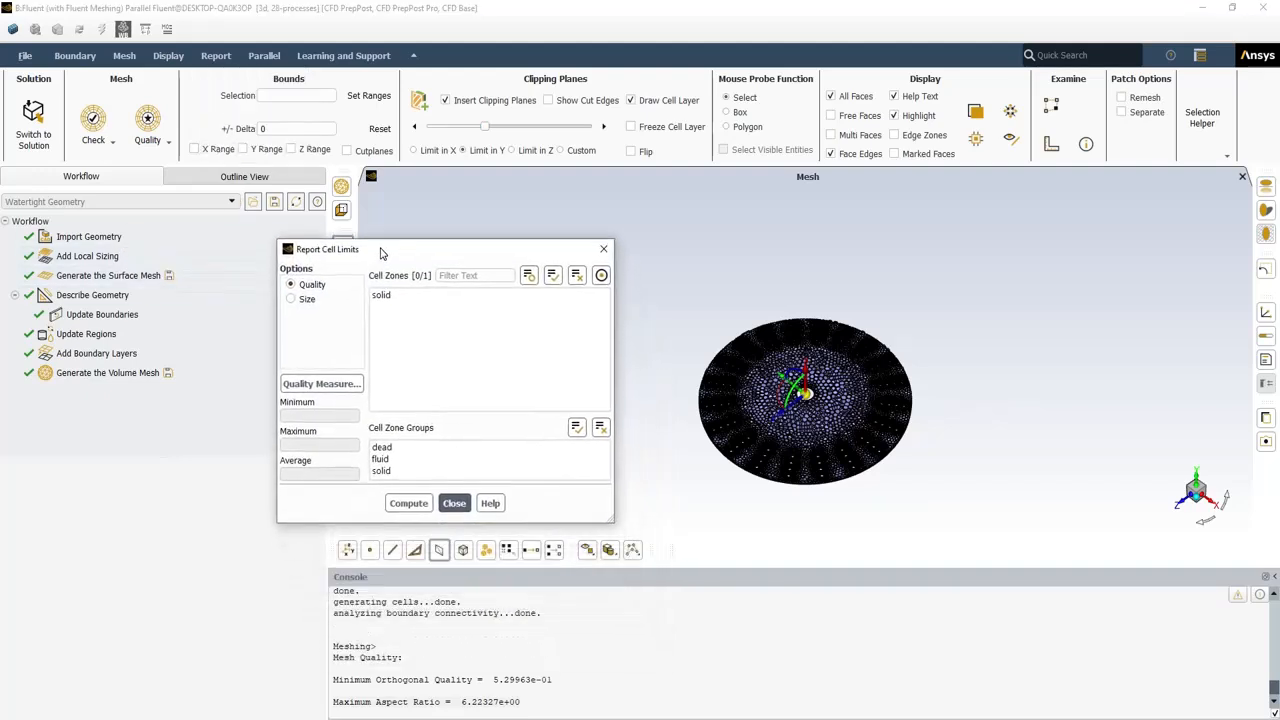
left_click(340, 384)
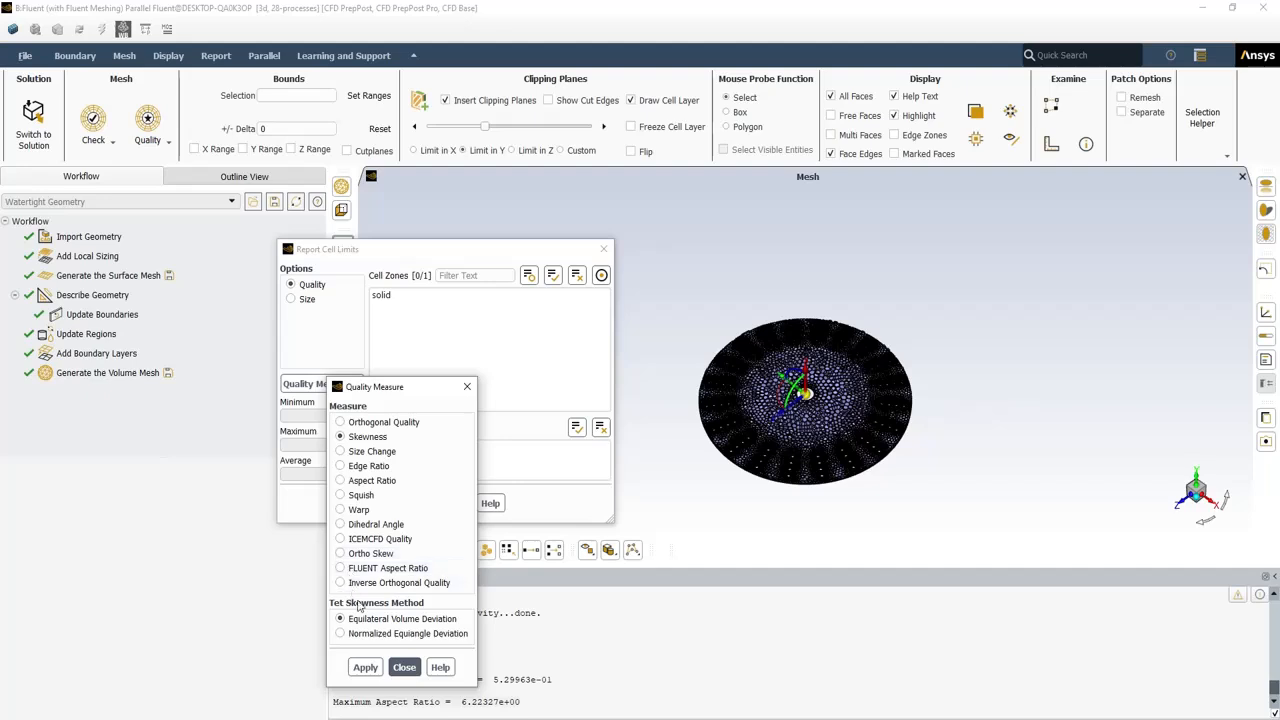
left_click(380, 665)
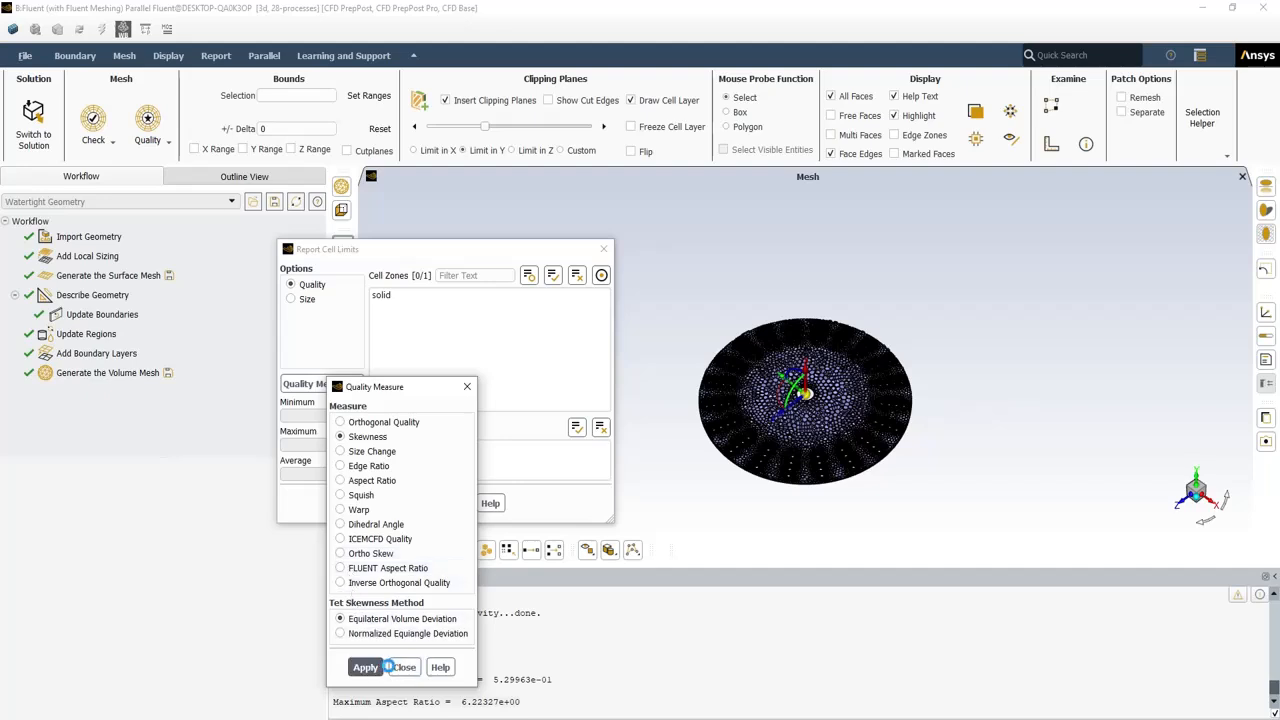
left_click(395, 667)
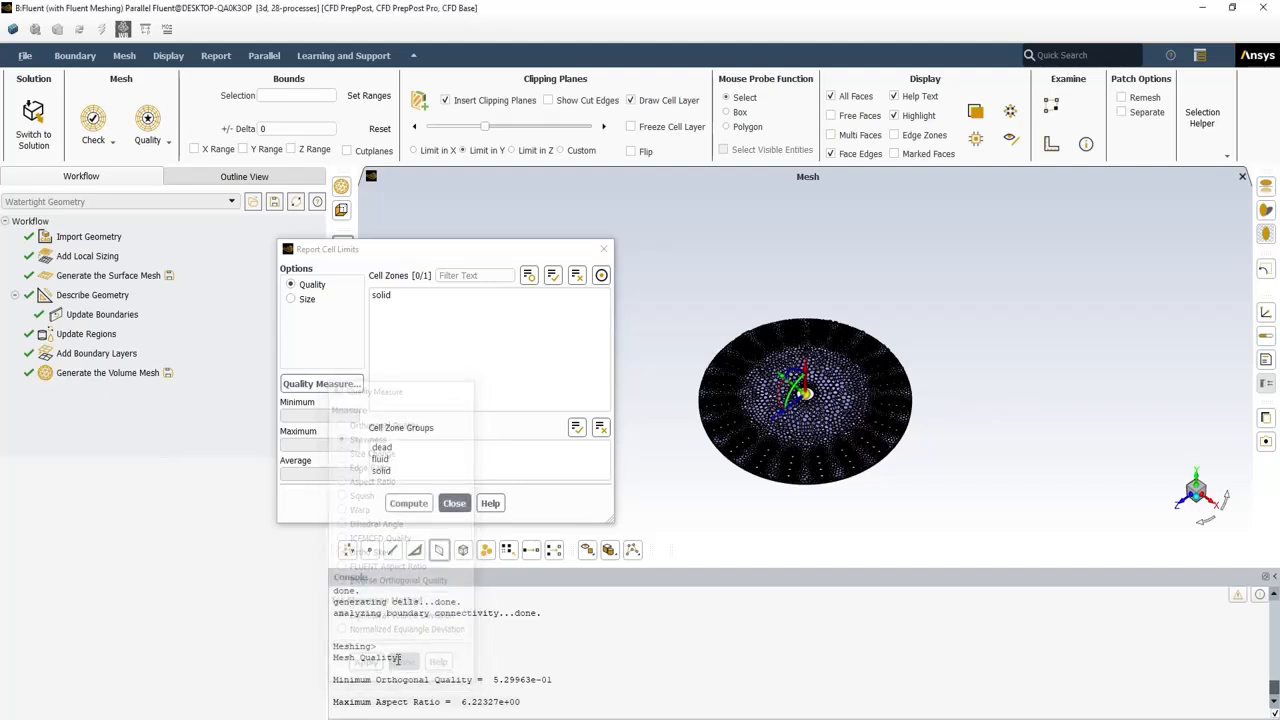
Compute the skewness limits for the solid cell zone, examine the maximum and average, and close the report.
left_click(382, 296)
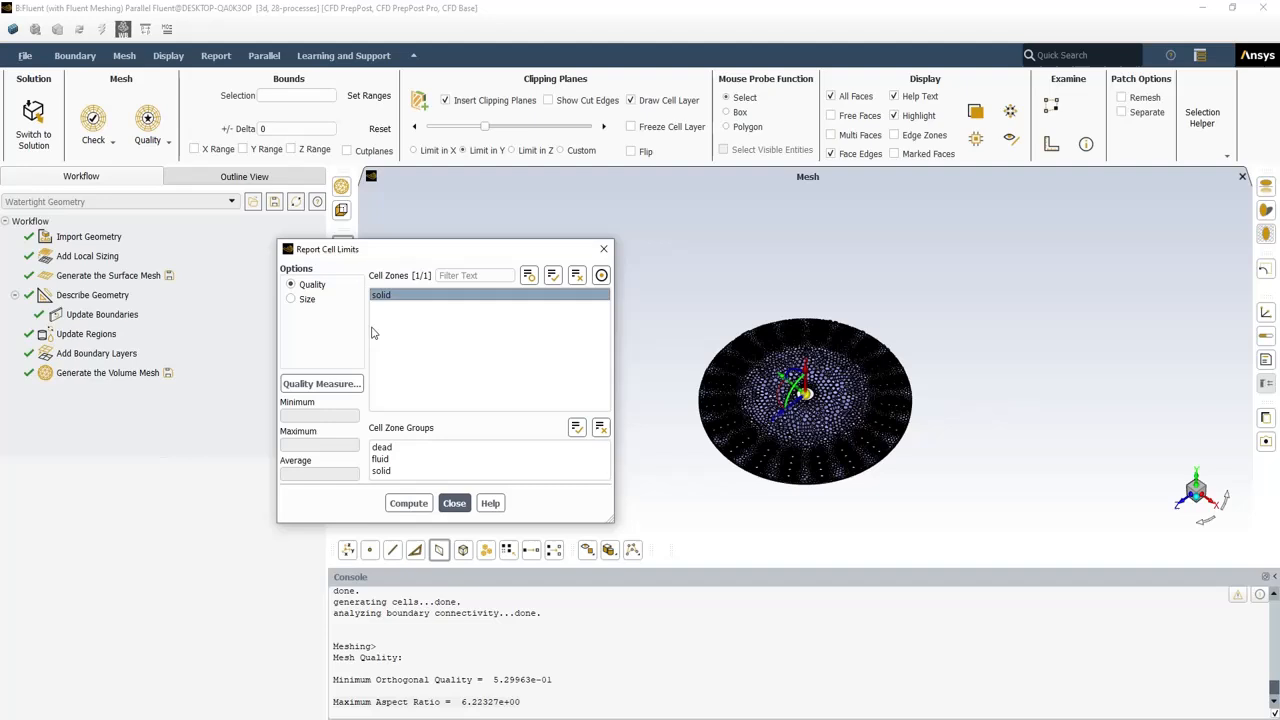
left_click(409, 505)
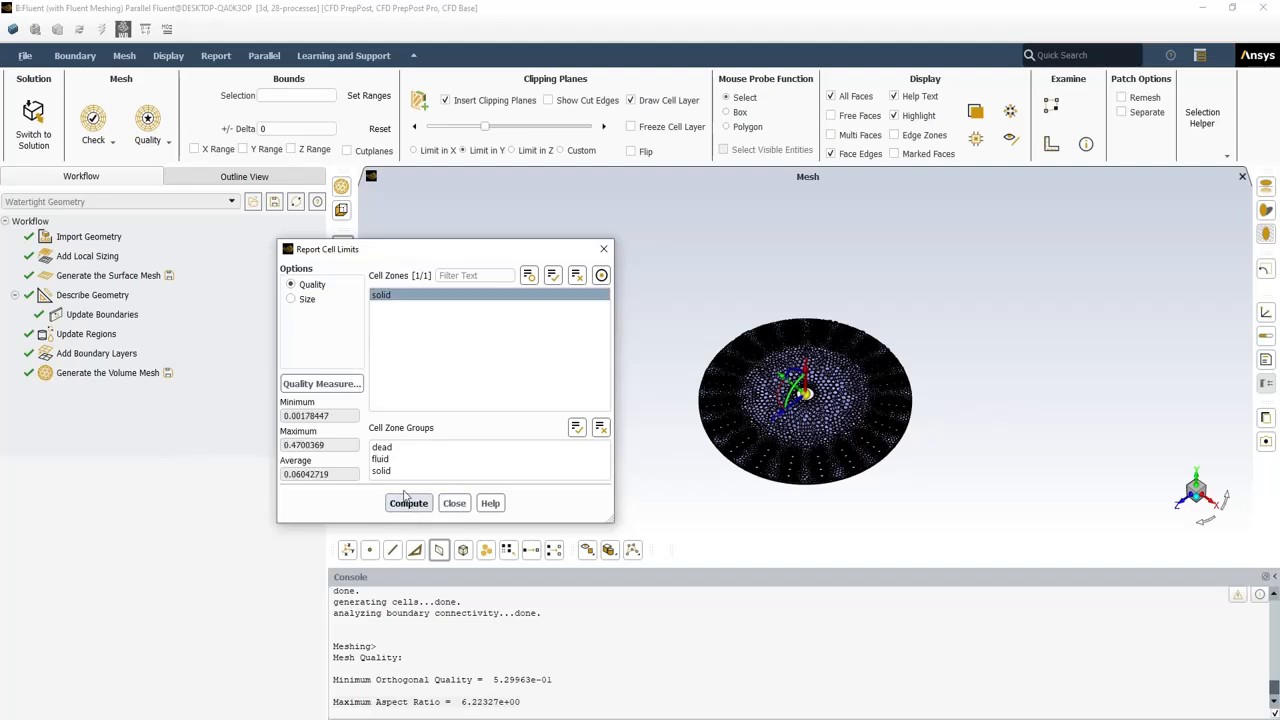
left_click_drag(340, 416, 282, 450)
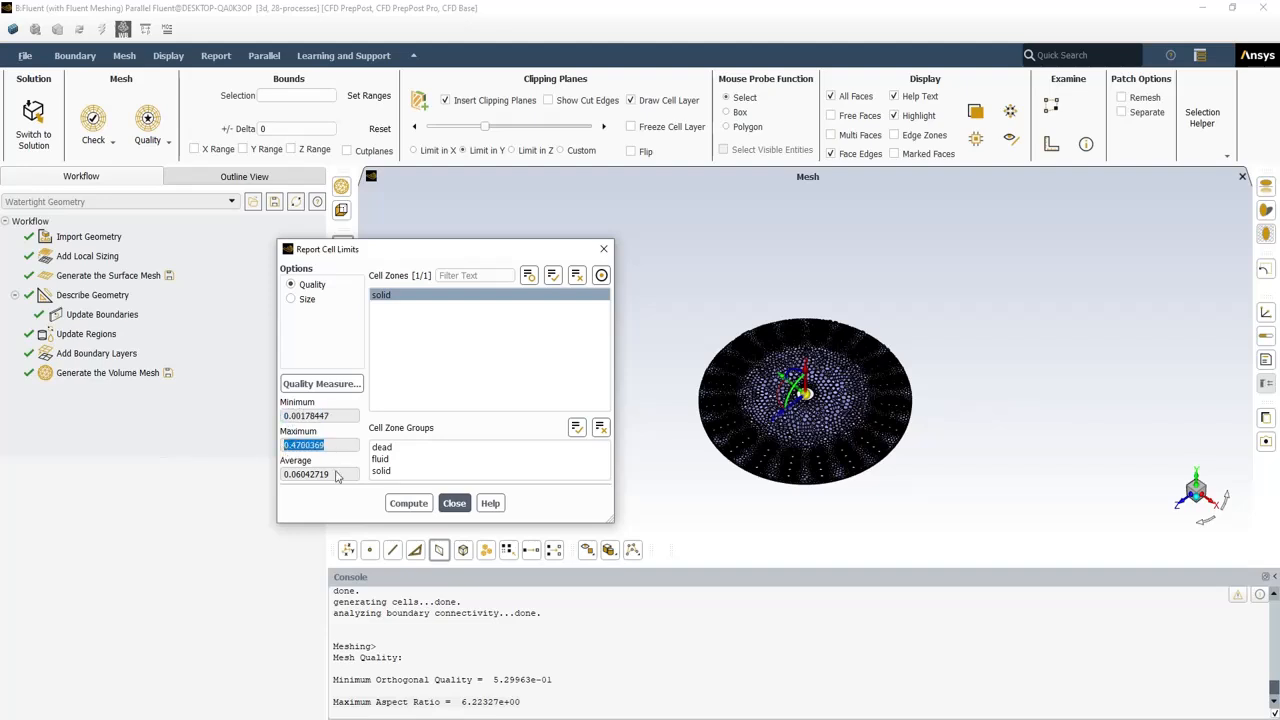
left_click_drag(338, 477, 282, 481)
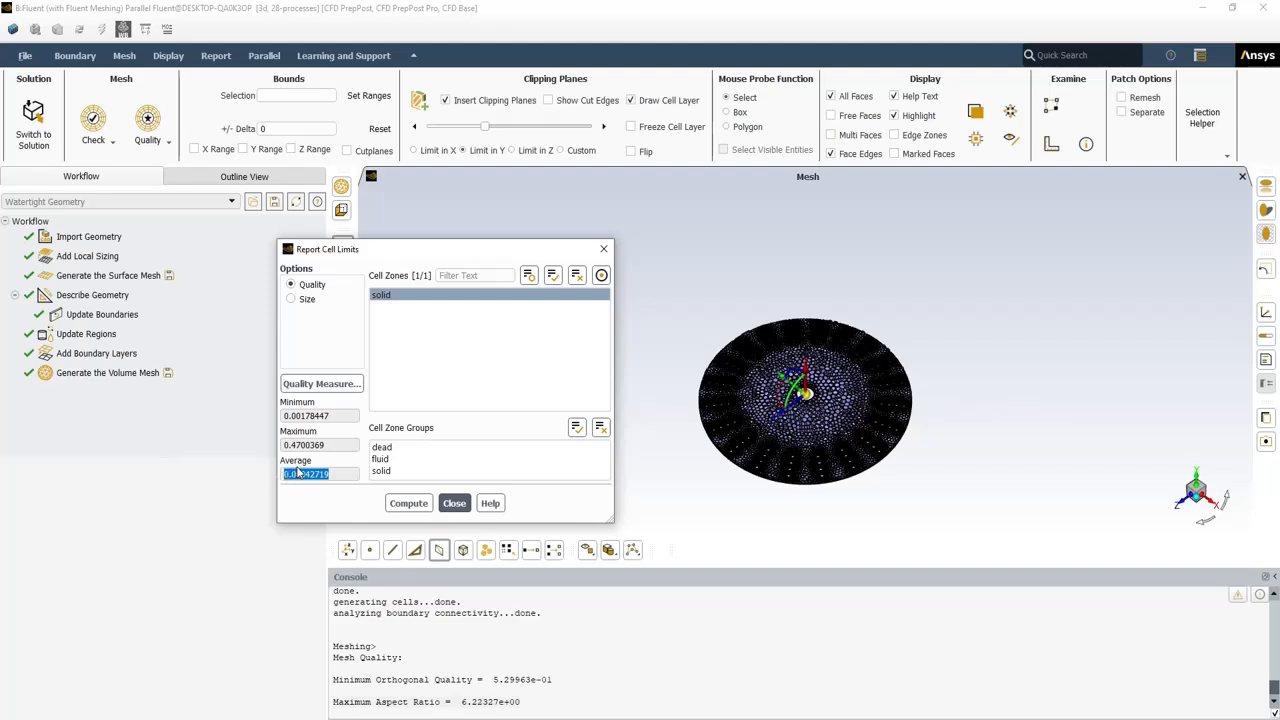
left_click(603, 251)
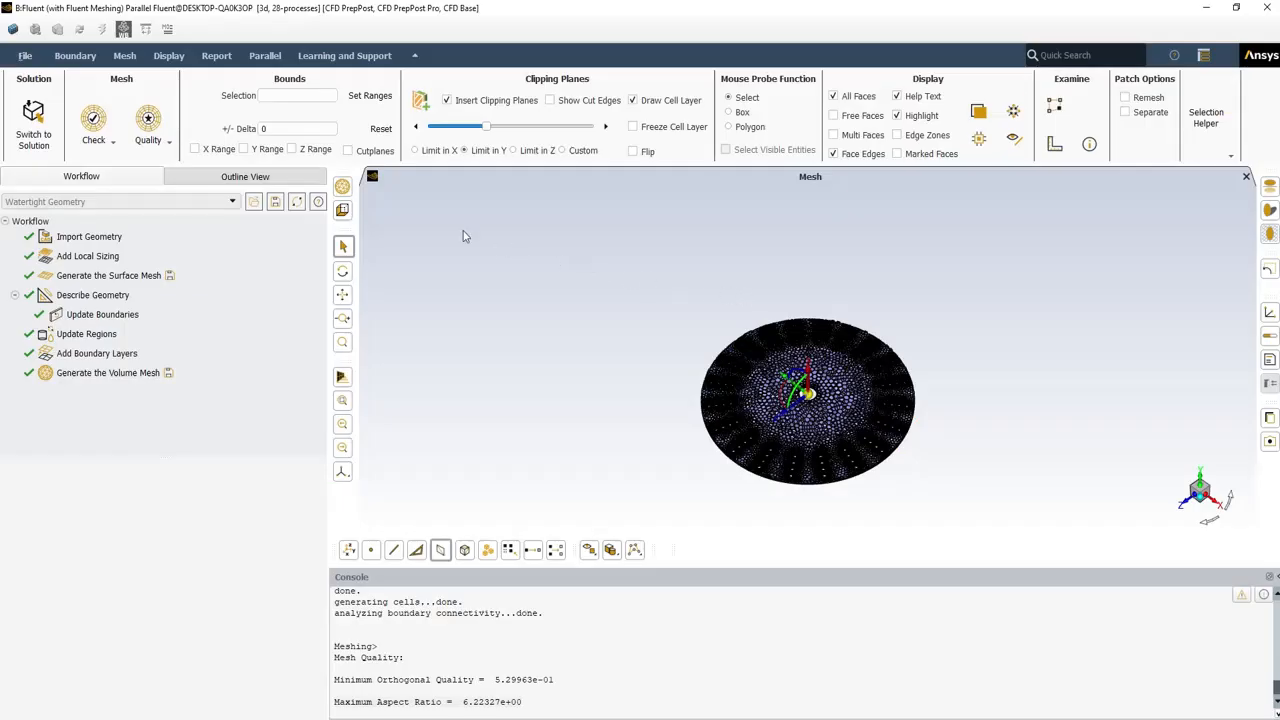
Start a mesh export and create a folder named Mesh inside the Fluent Meshing\13 directory.
left_click(25, 57)
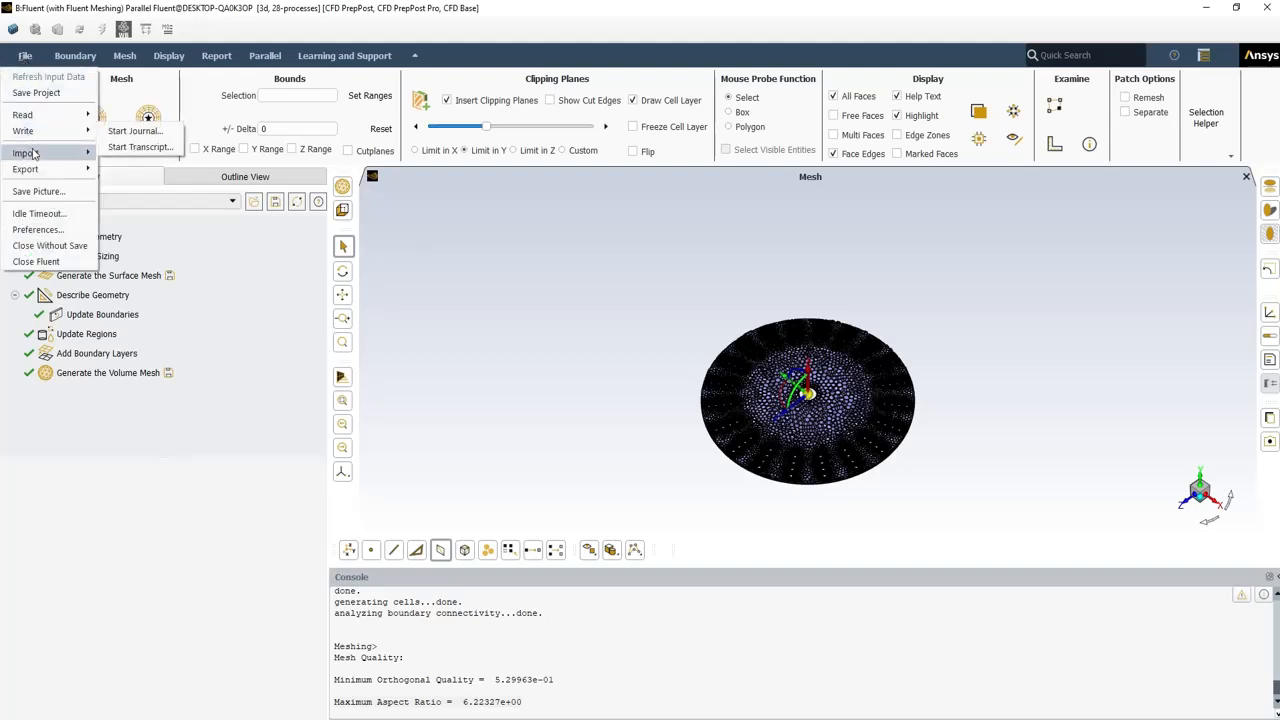
mouse_move(40, 170)
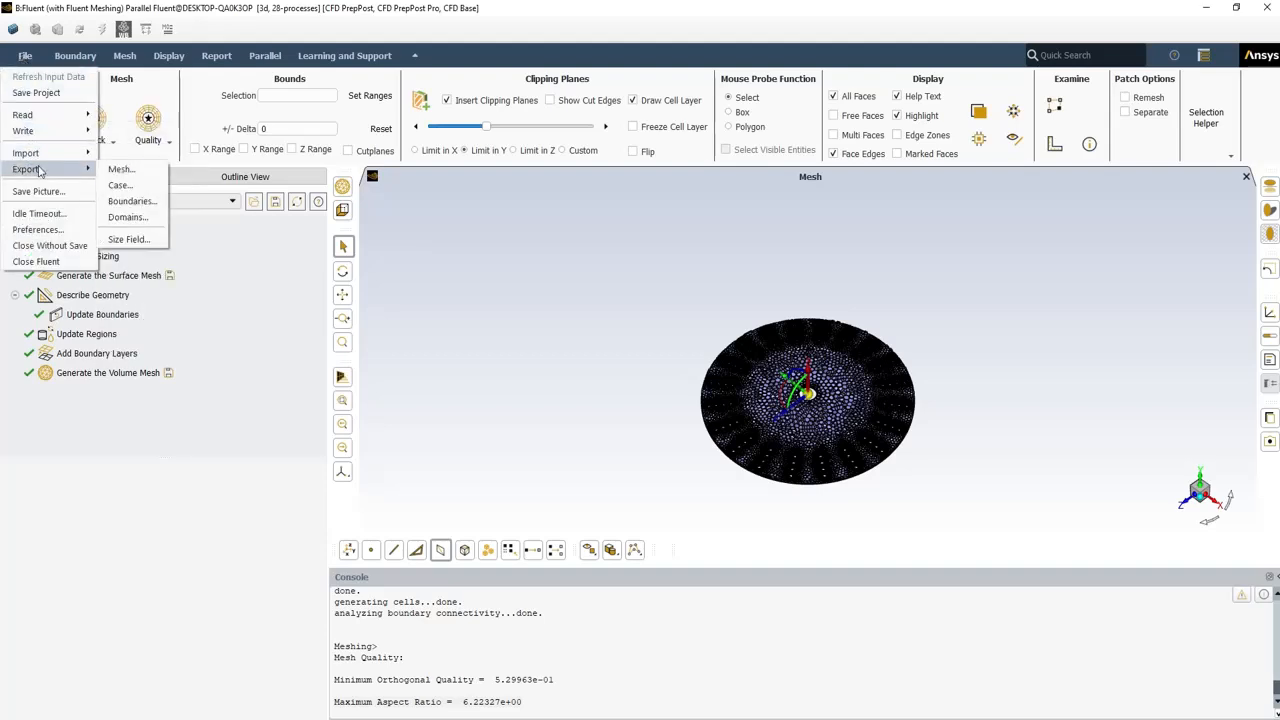
left_click(120, 177)
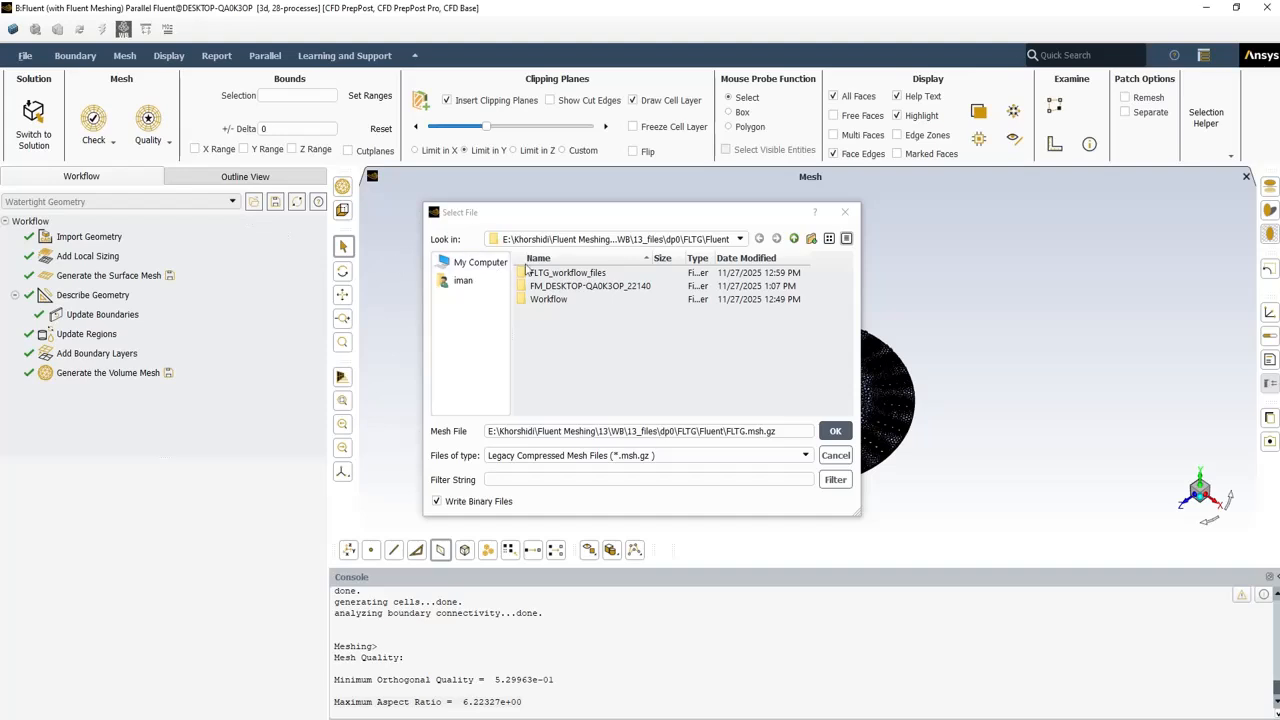
left_click(590, 248)
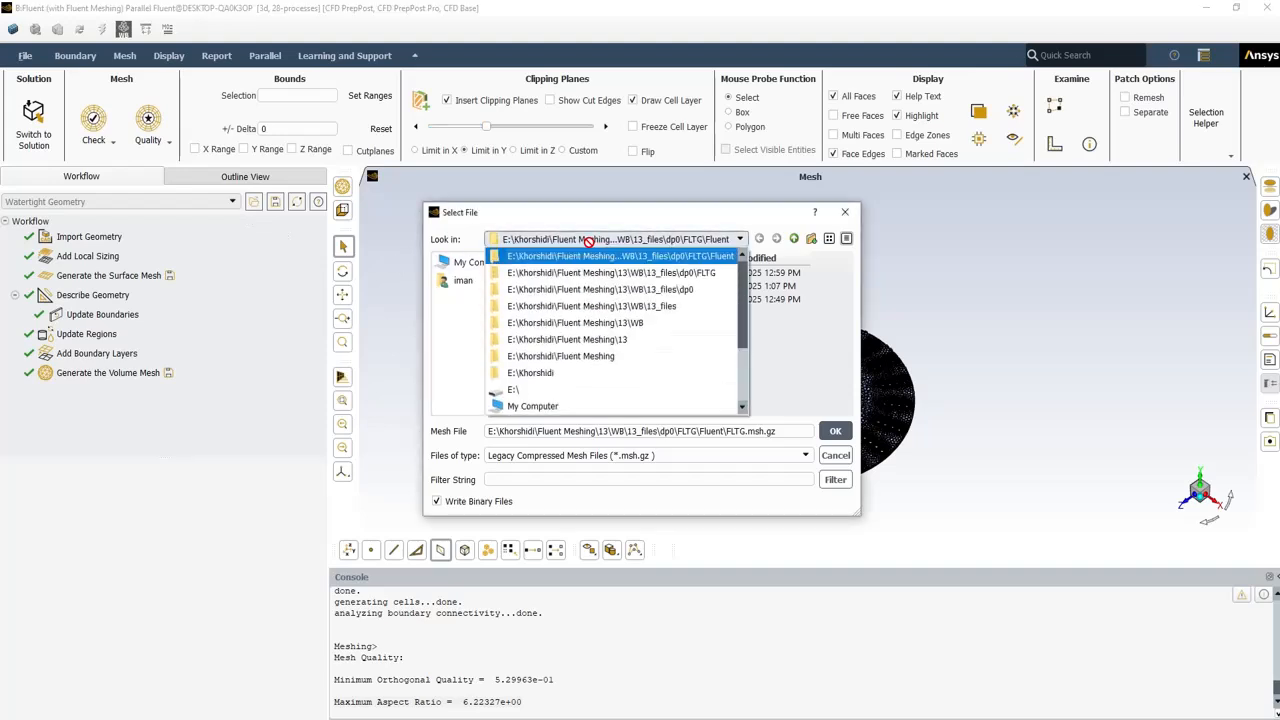
left_click(590, 342)
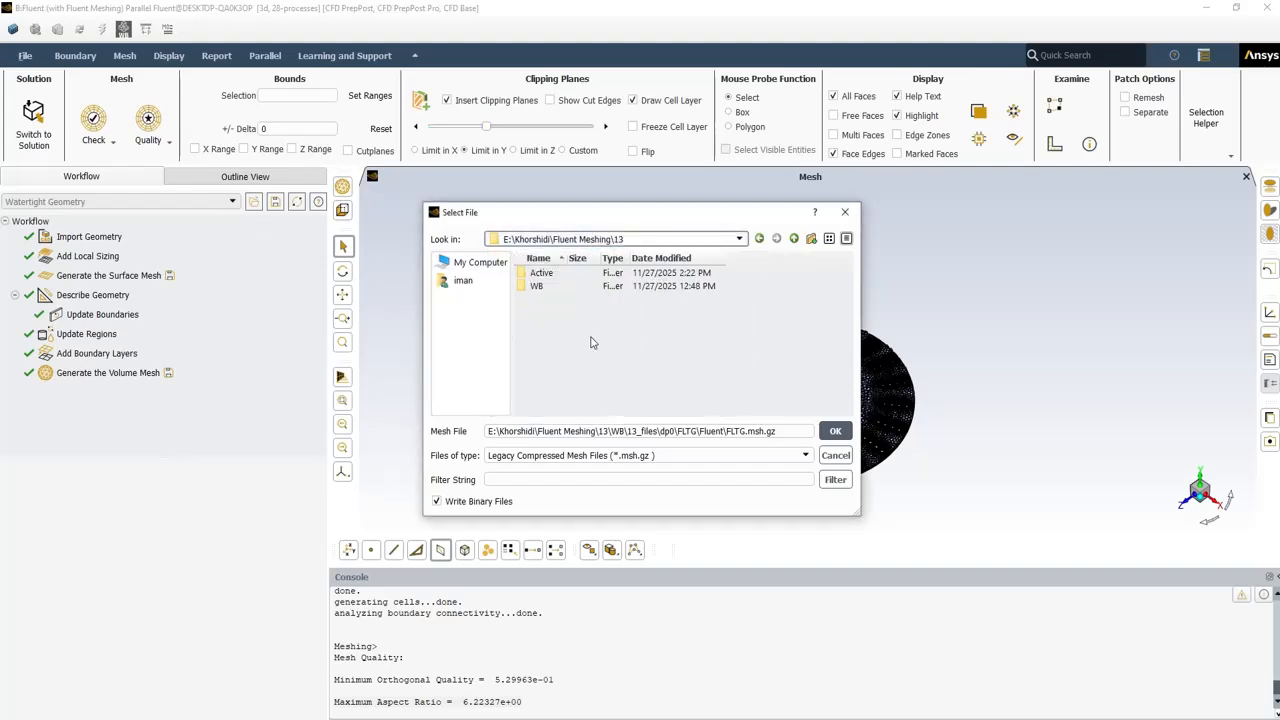
left_click(811, 239)
key("BackSpace")
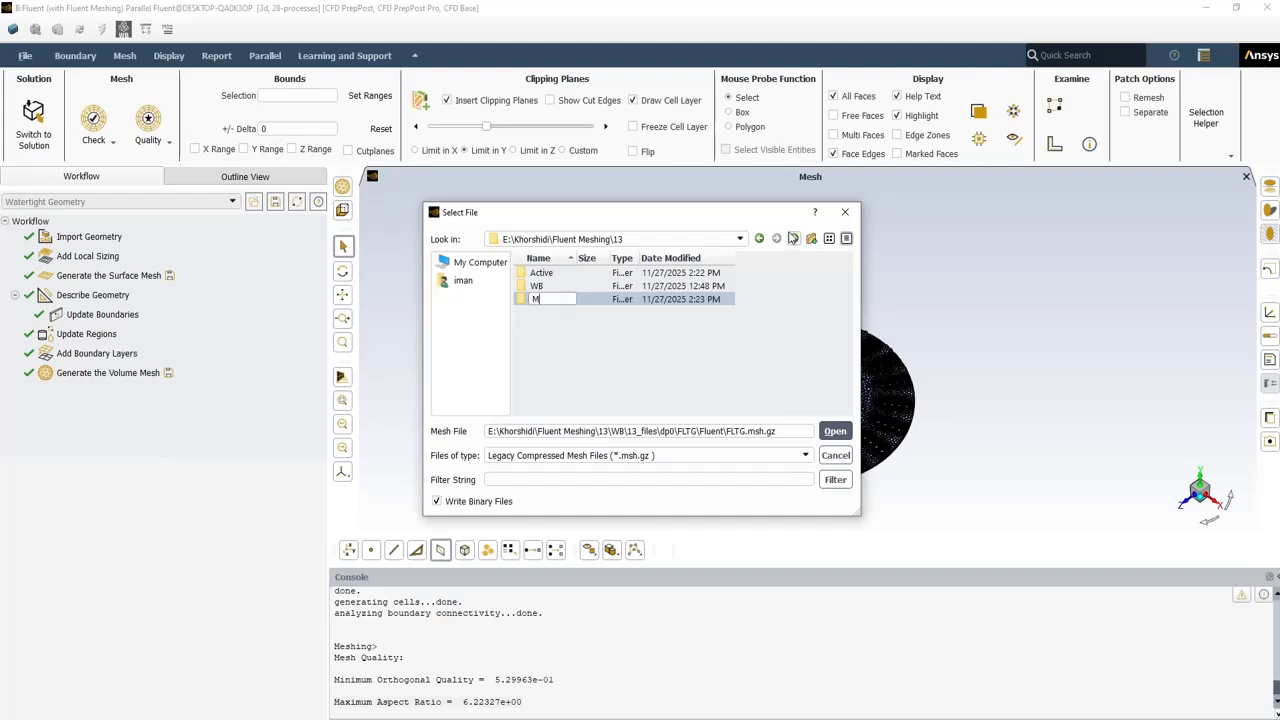
key("Return")
Export the mesh into the new Mesh folder under the file name Mesh as a legacy compressed mesh file.
double_click(538, 301)
left_click(775, 432)
left_click_drag(781, 431, 488, 432)
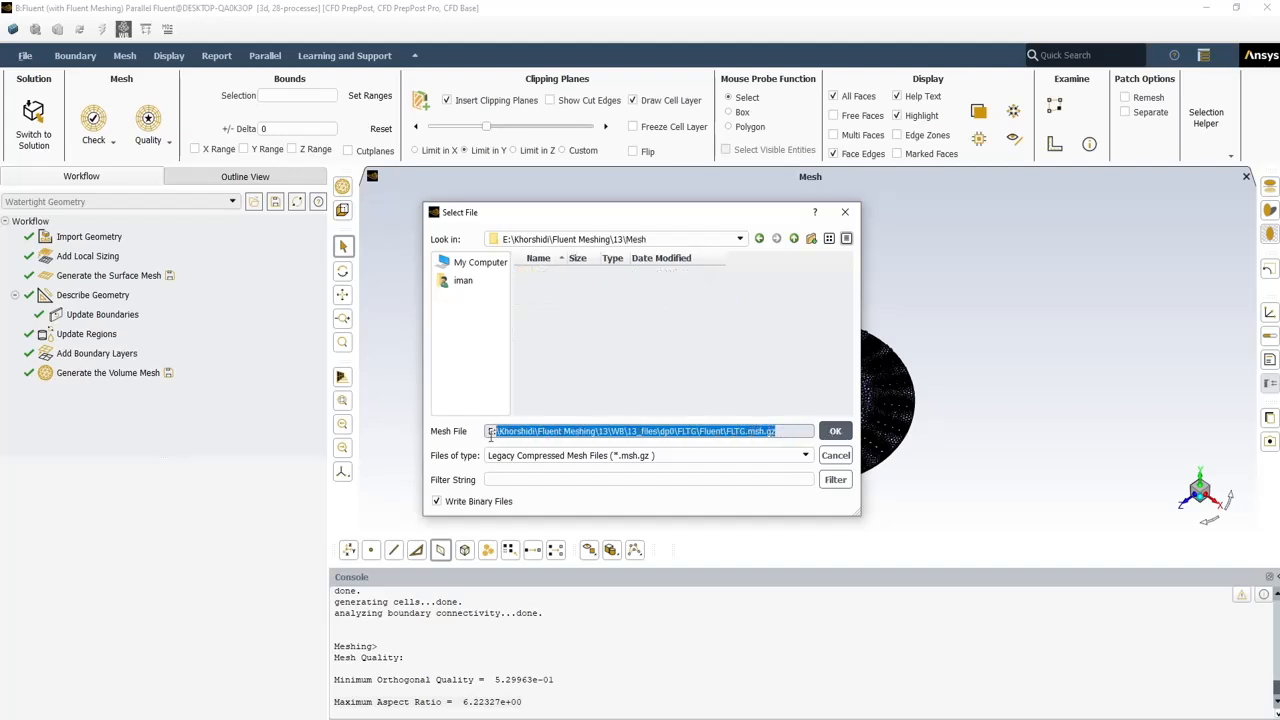
type("Mesh")
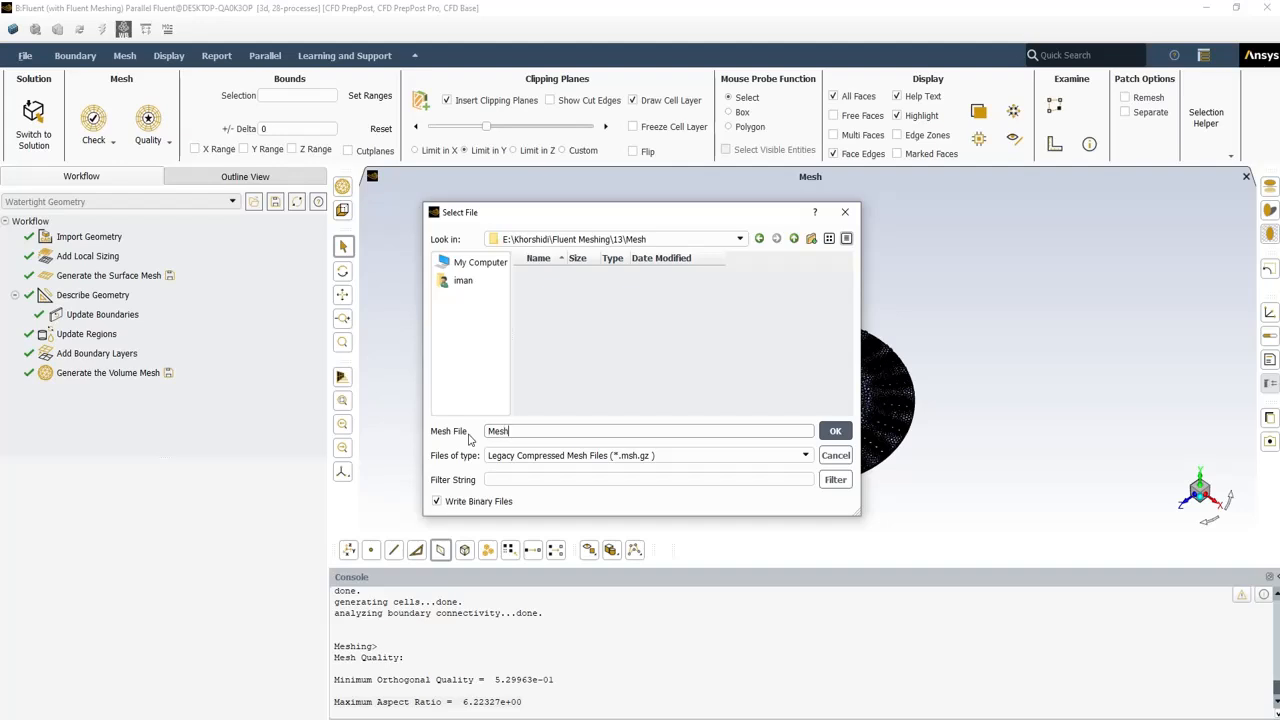
key("Return")
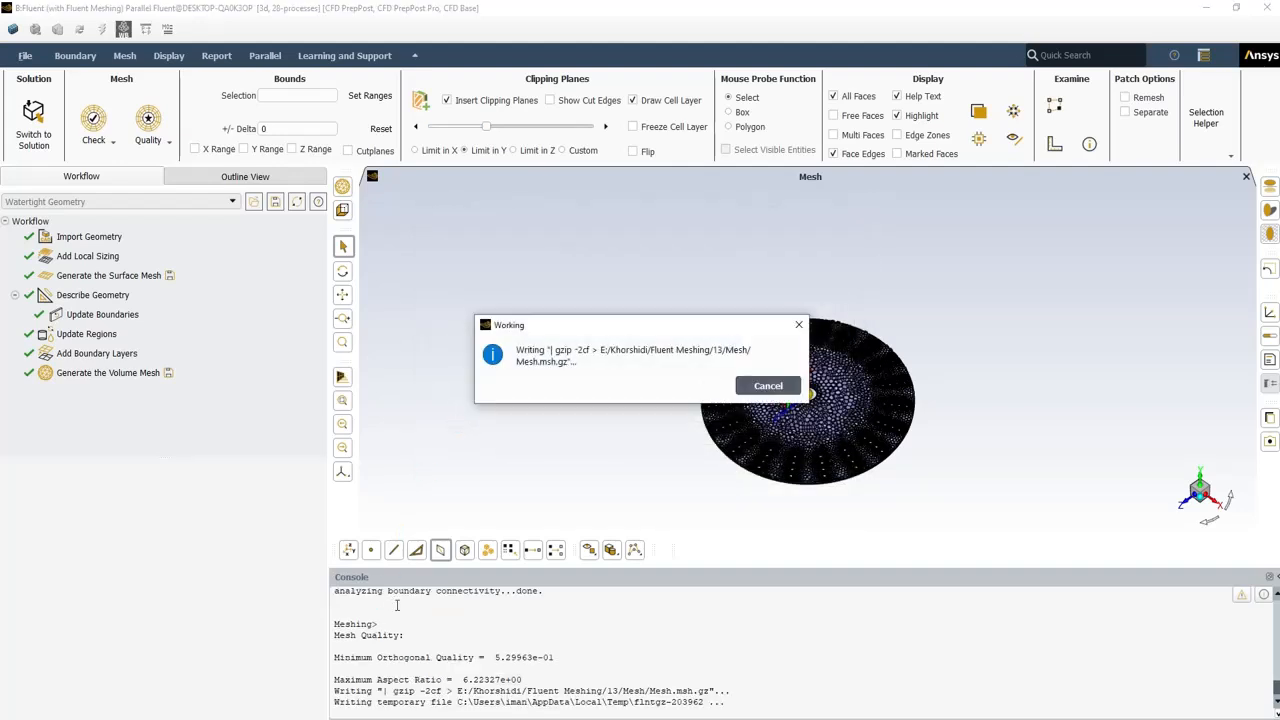
Switch to File Explorer and open the Mesh folder inside folder 13 to examine the exported mesh file.
key("alt+Tab")
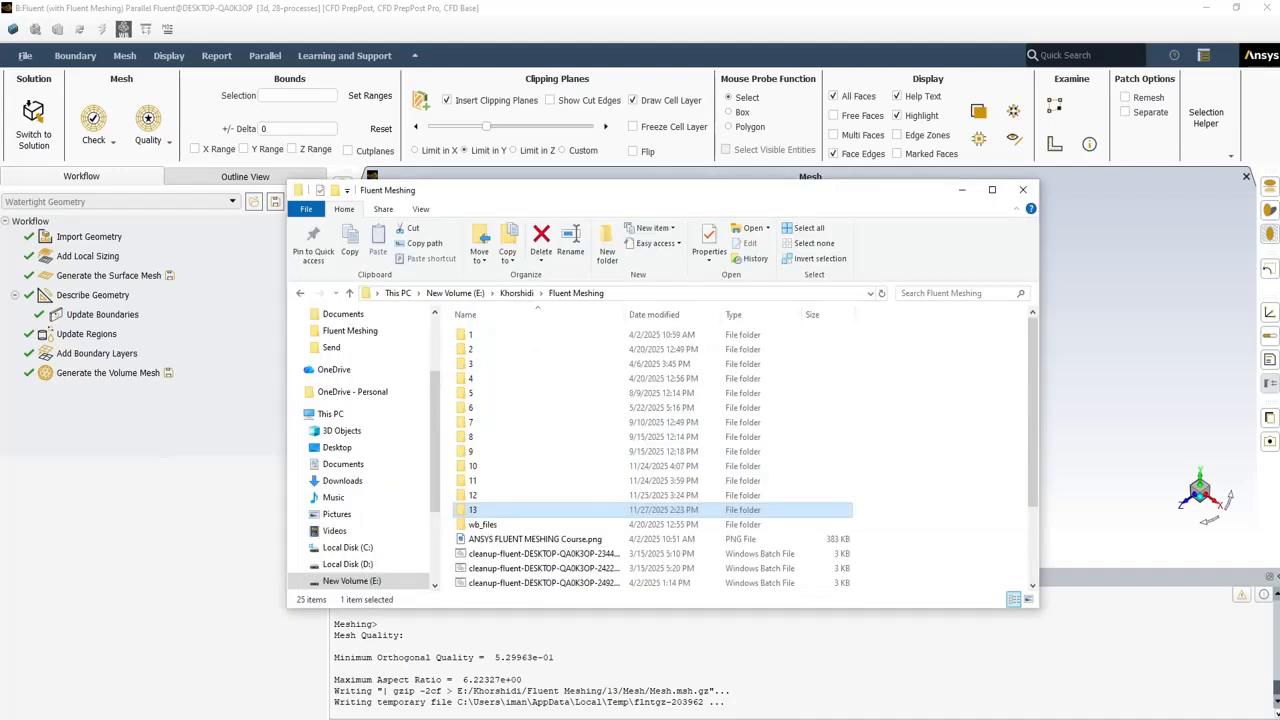
double_click(474, 511)
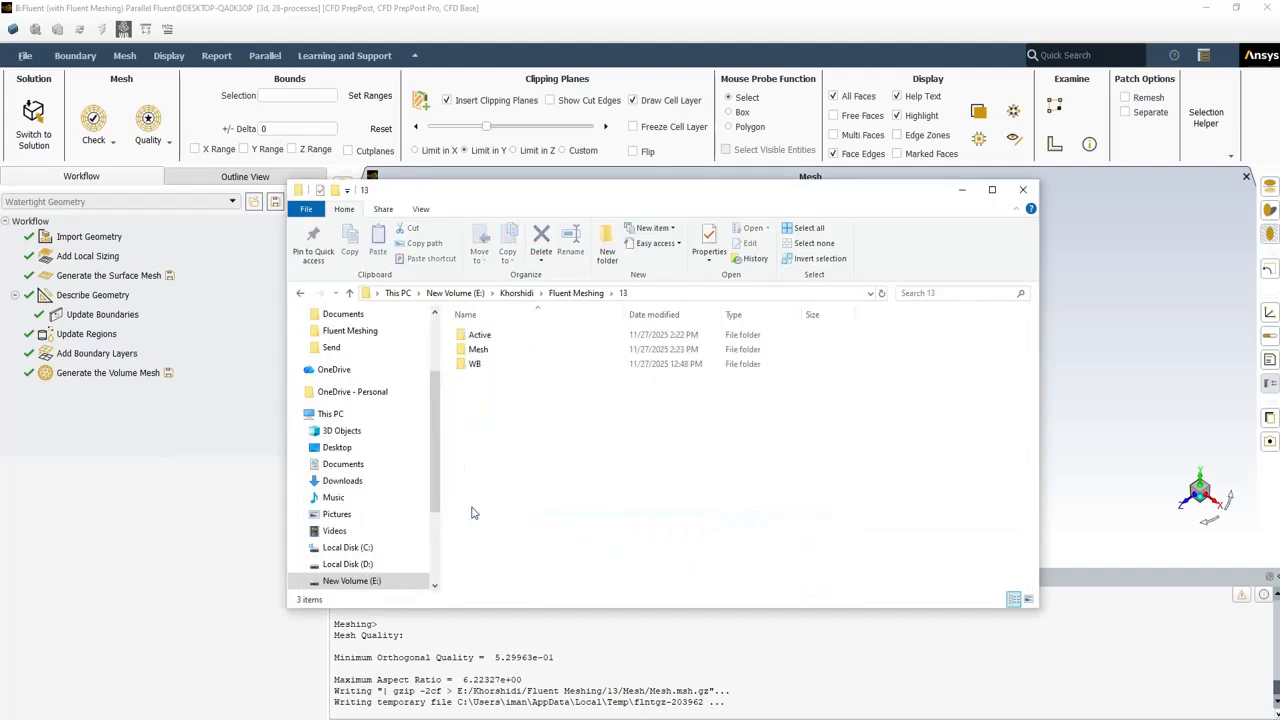
double_click(476, 350)
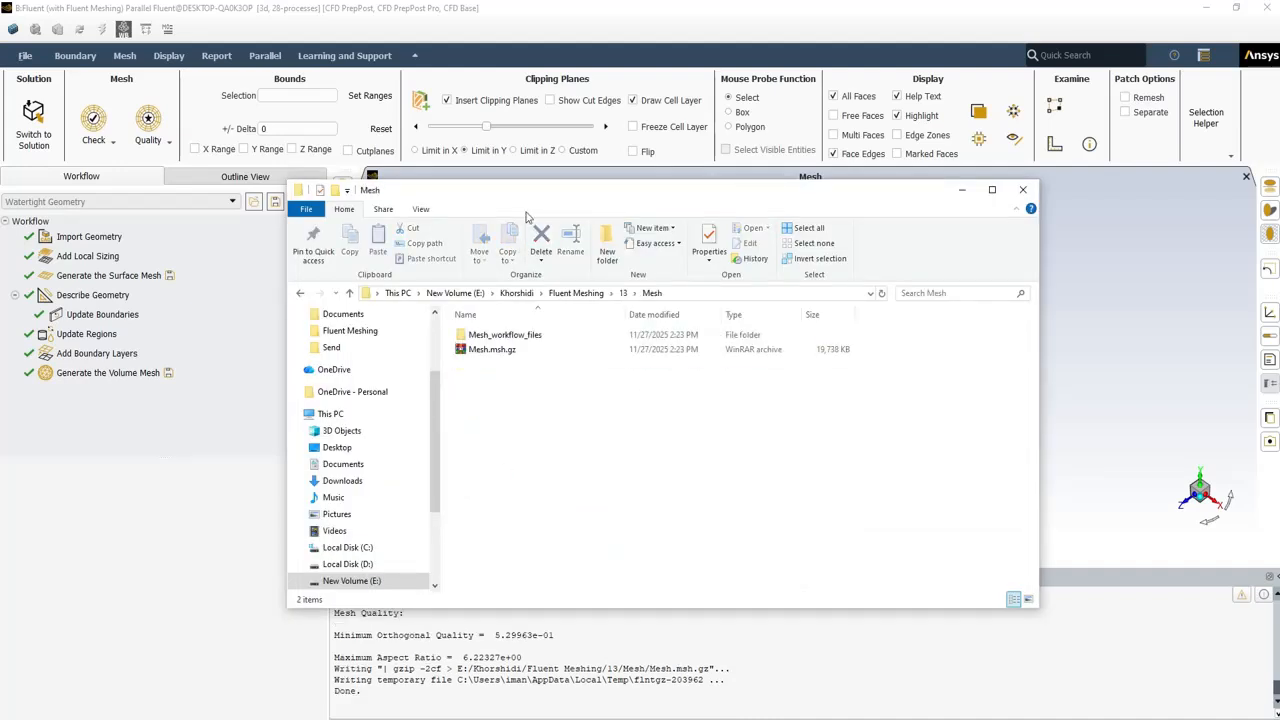
left_click_drag(530, 201, 881, 244)
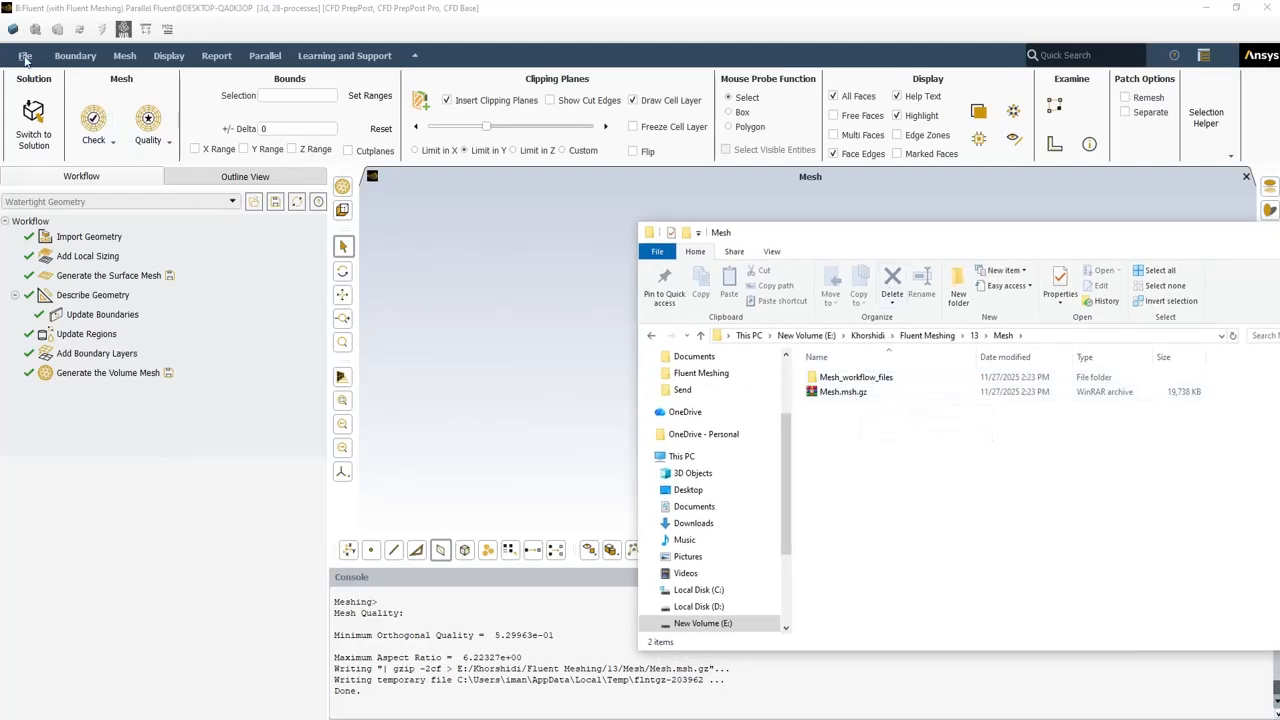
Export the case as Mesh.cas.gz into the Mesh folder in Fluent and view the exported files in File Explorer.
left_click(25, 58)
left_click(25, 62)
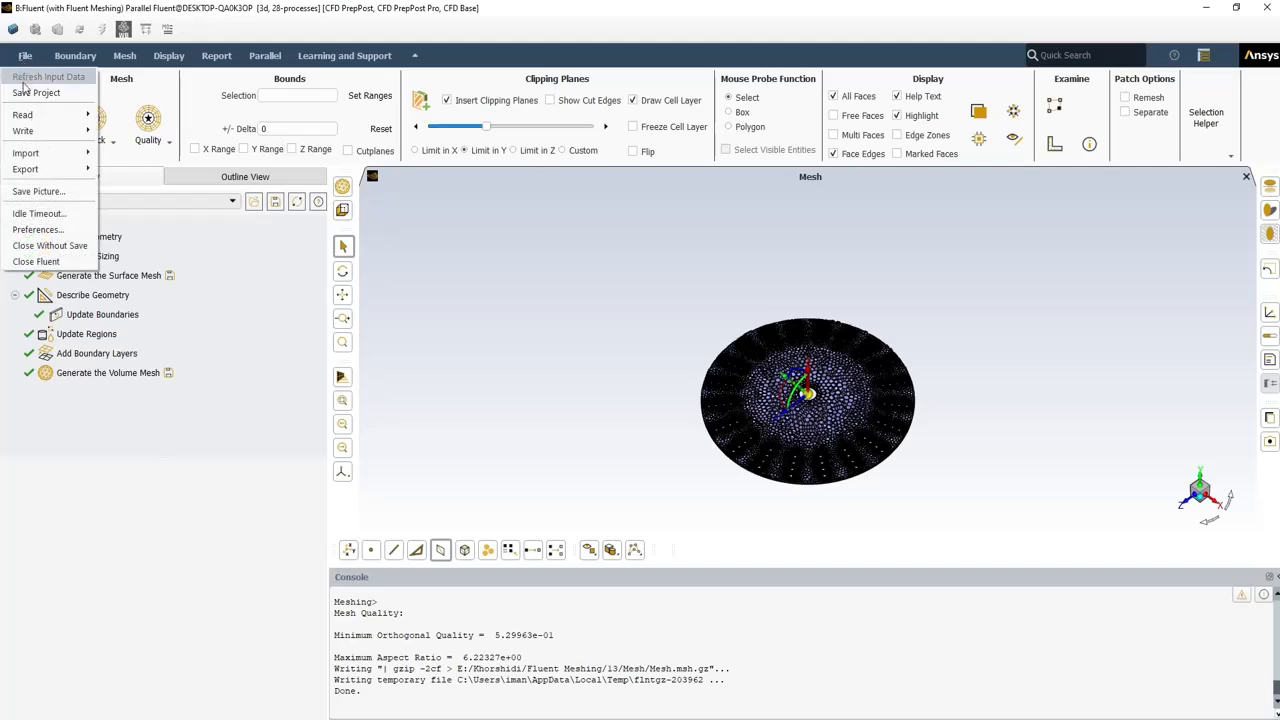
mouse_move(40, 170)
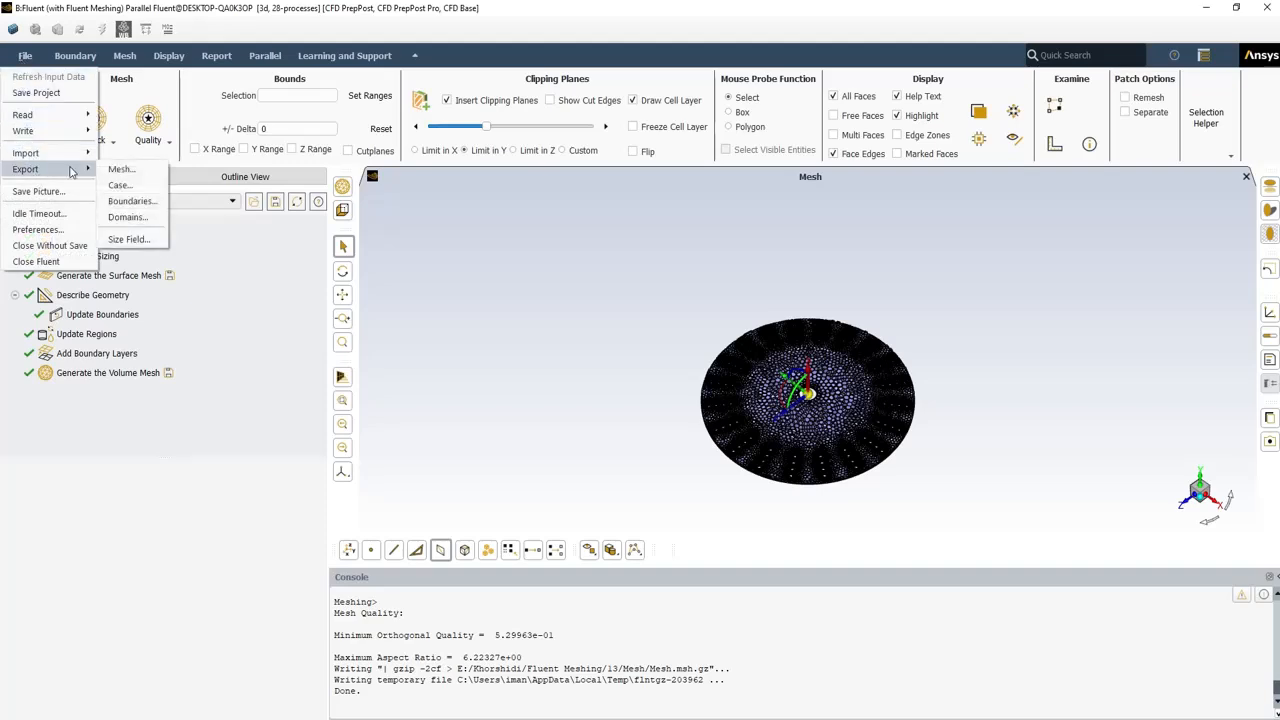
left_click(120, 185)
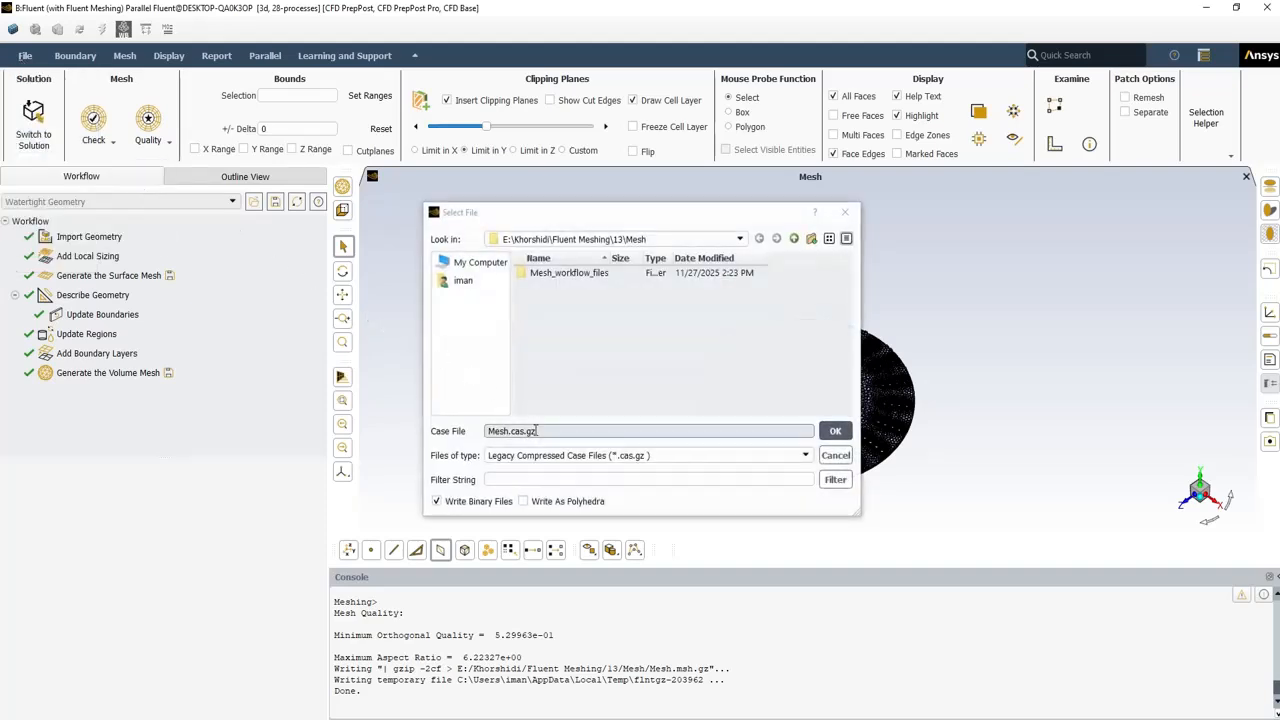
left_click(834, 431)
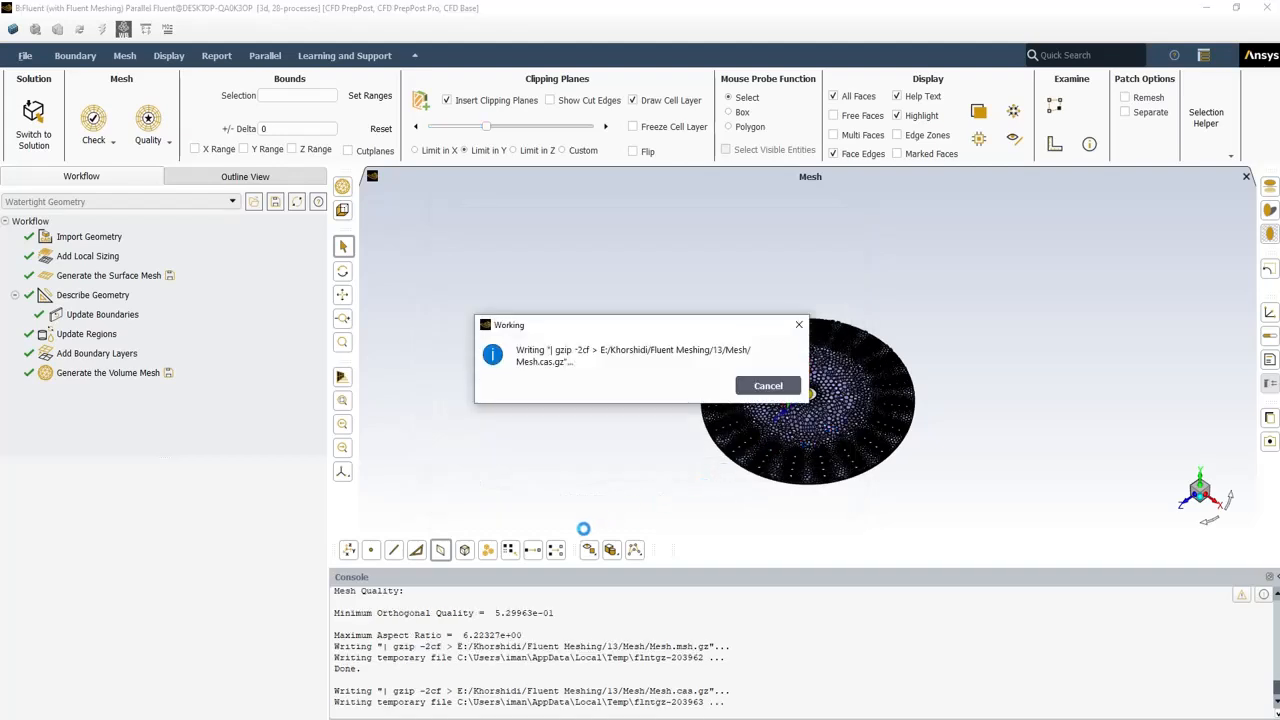
key("alt+Tab")
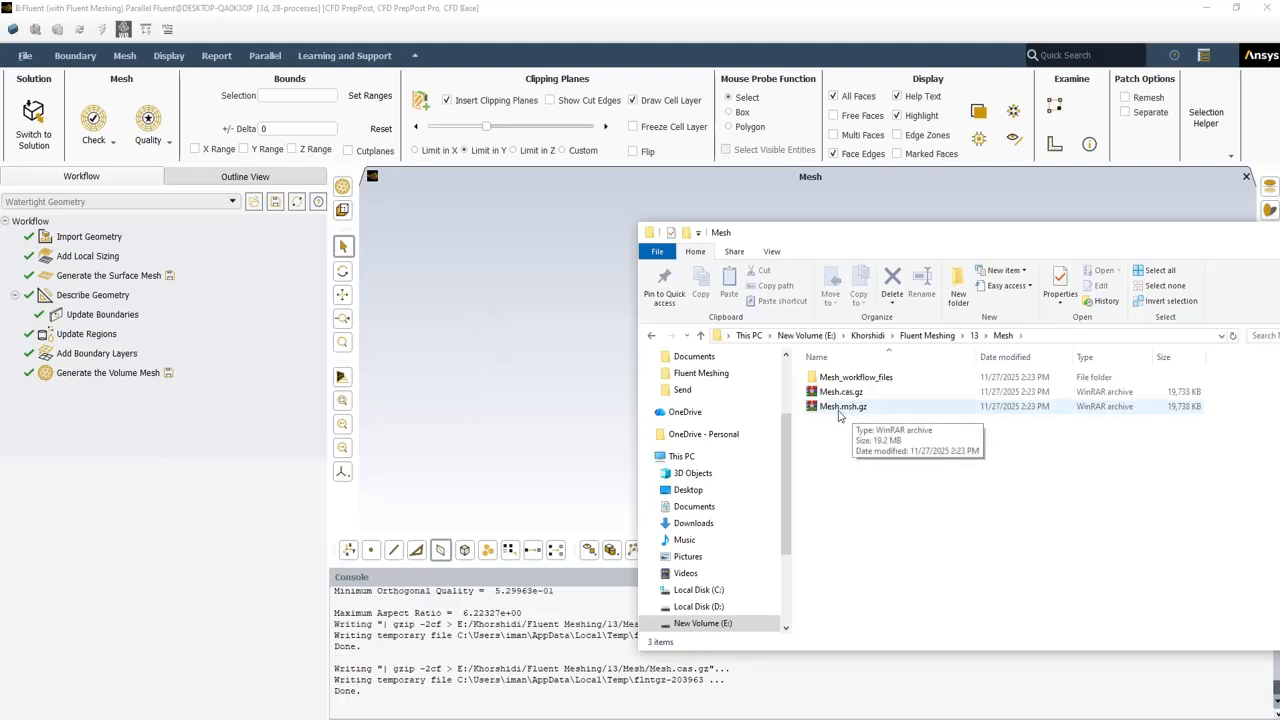
Launch a standalone Fluent 2025 R1 session in Meshing mode, keeping the preset launcher settings.
key("super")
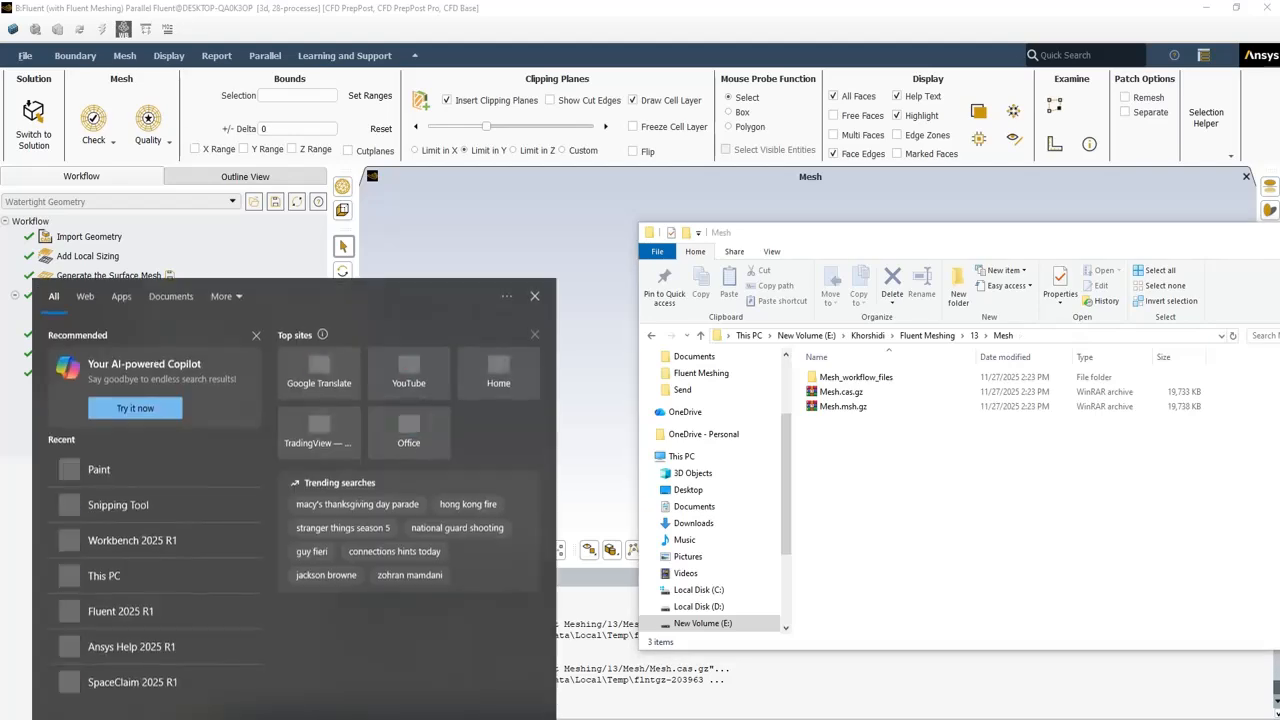
type("f")
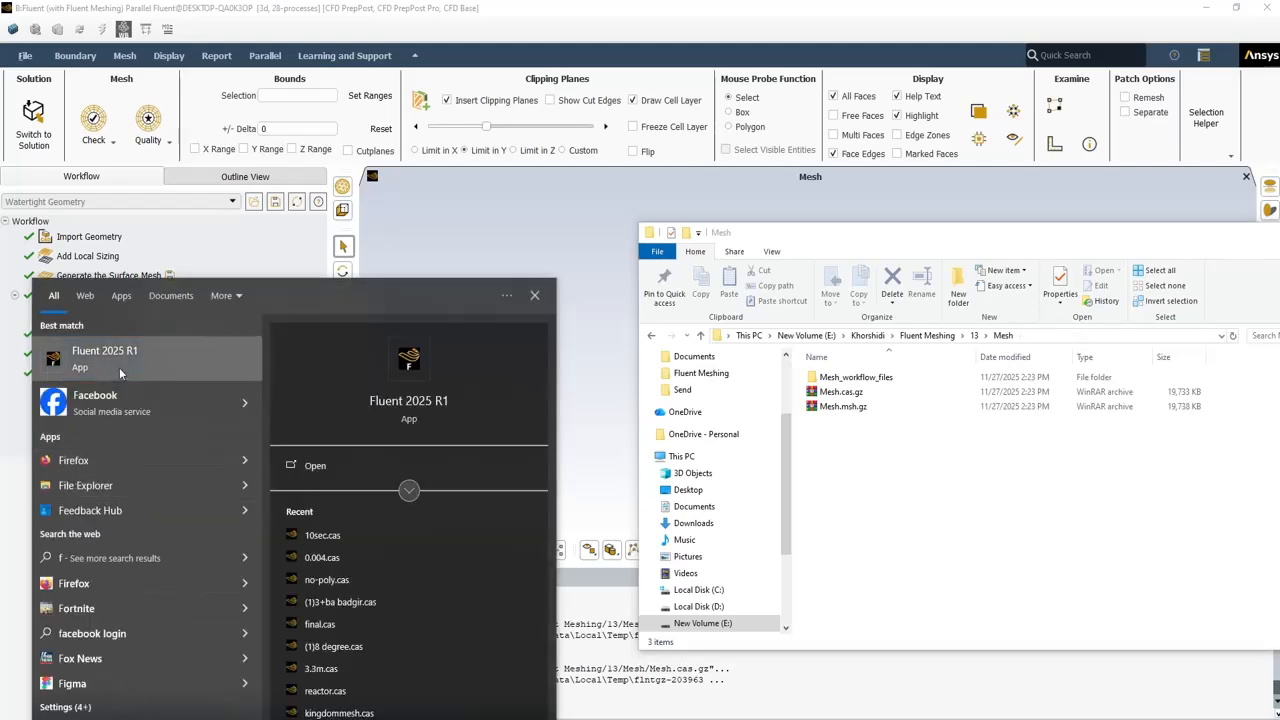
left_click(119, 372)
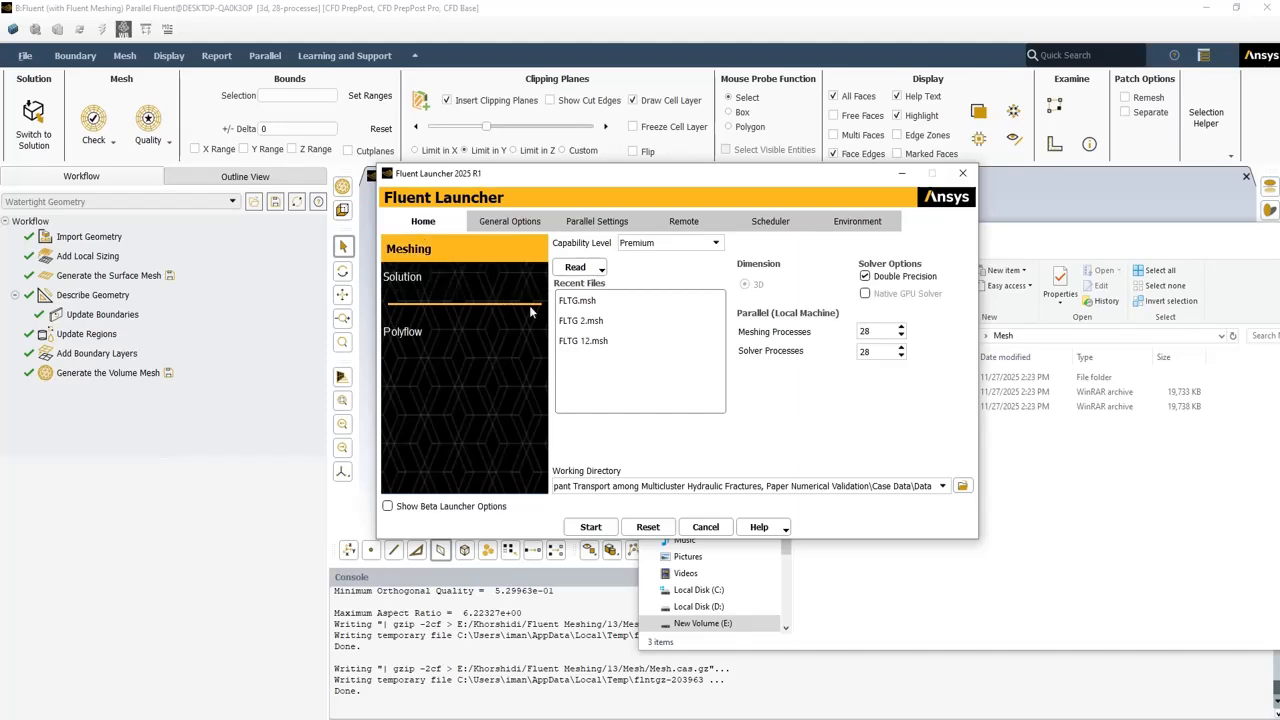
left_click(591, 527)
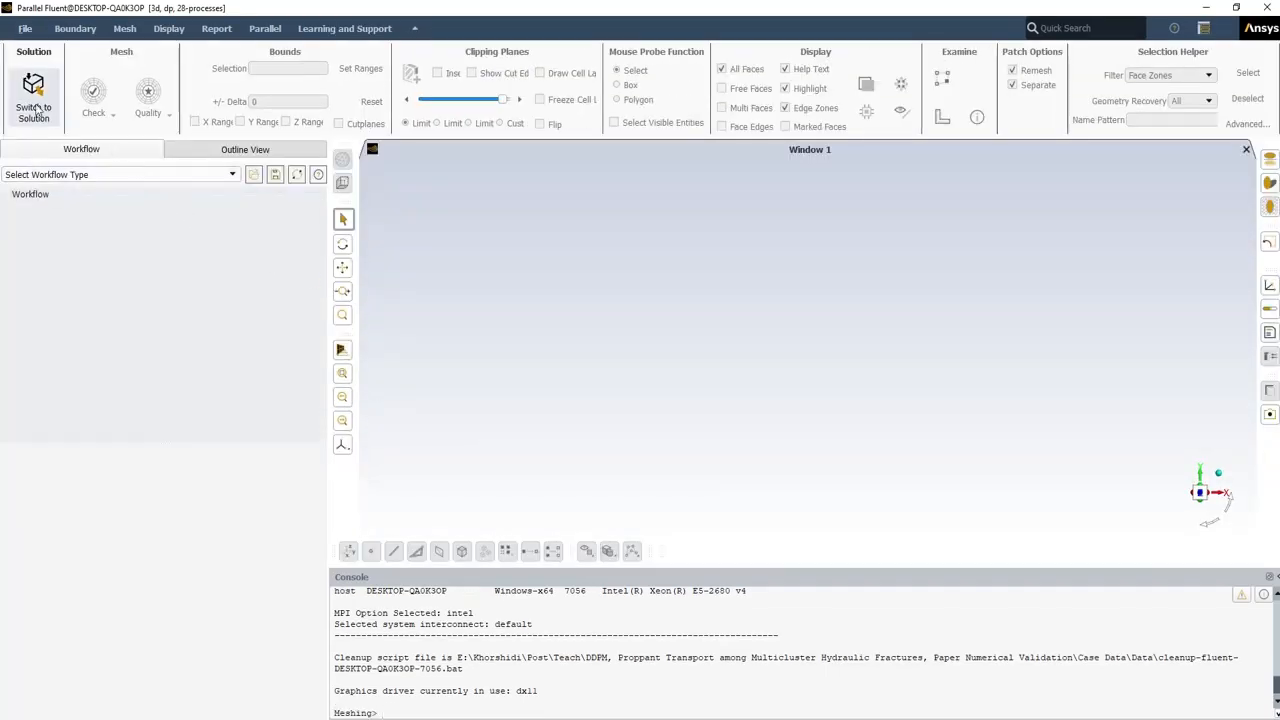
Start reading a mesh file and browse on the E: drive to the Fluent Meshing folder.
left_click(22, 29)
mouse_move(40, 50)
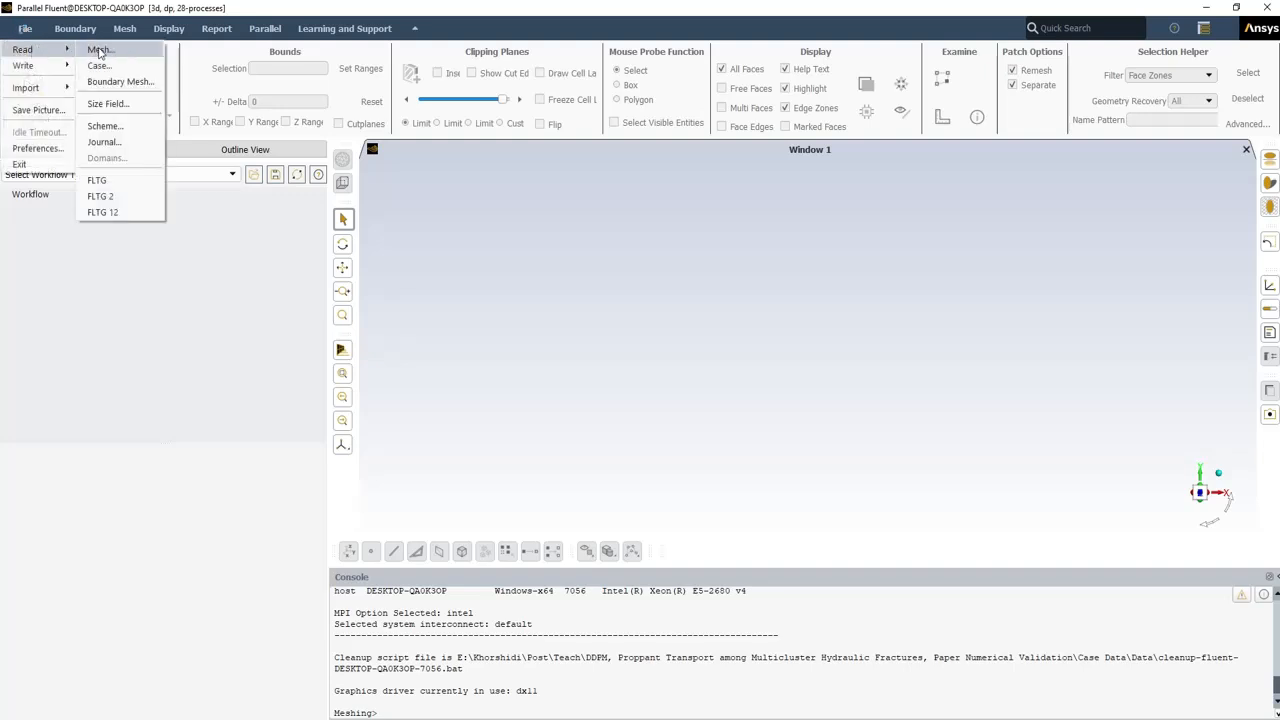
left_click(100, 50)
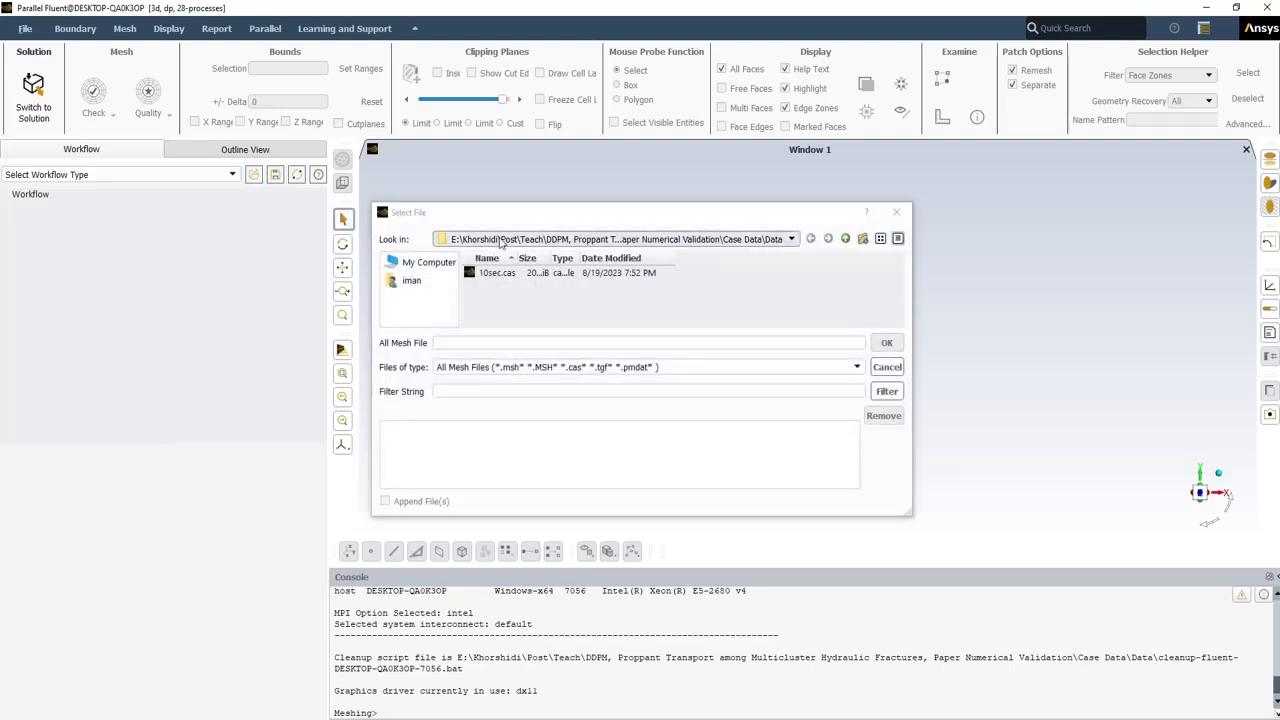
left_click(502, 240)
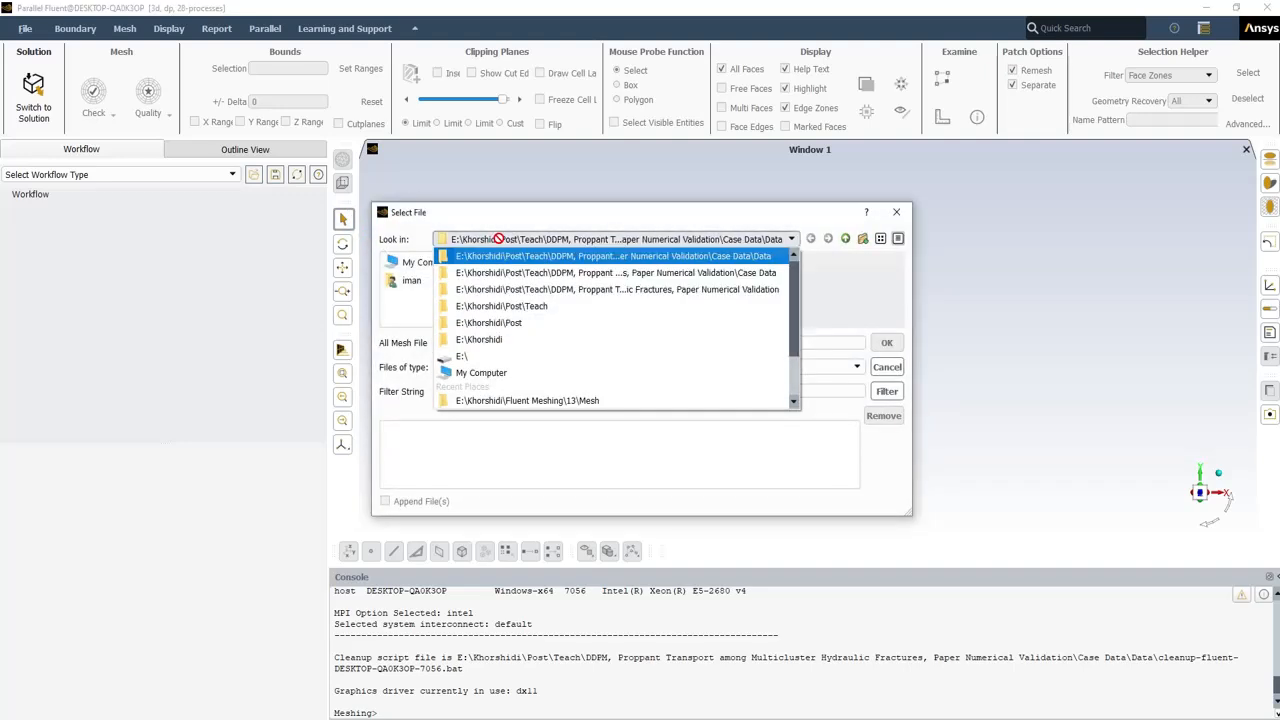
left_click(483, 340)
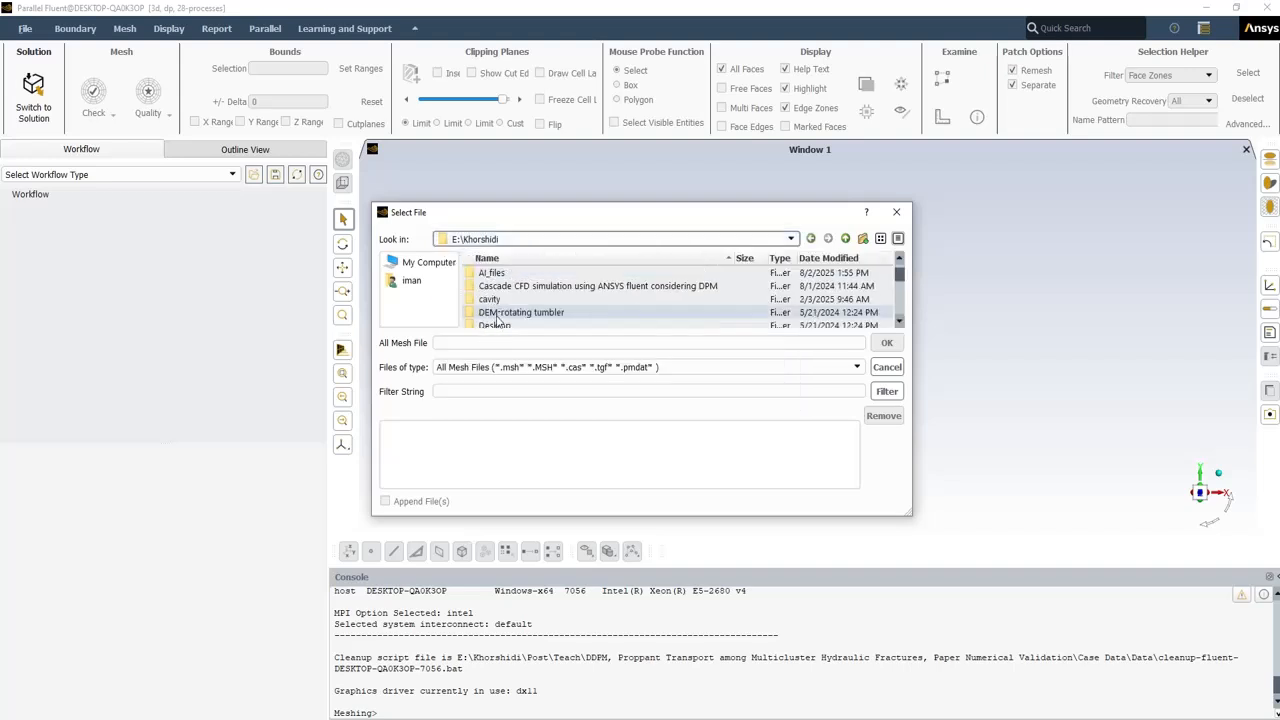
scroll(497, 318, "down", 1)
scroll(505, 320, "down", 1)
double_click(500, 314)
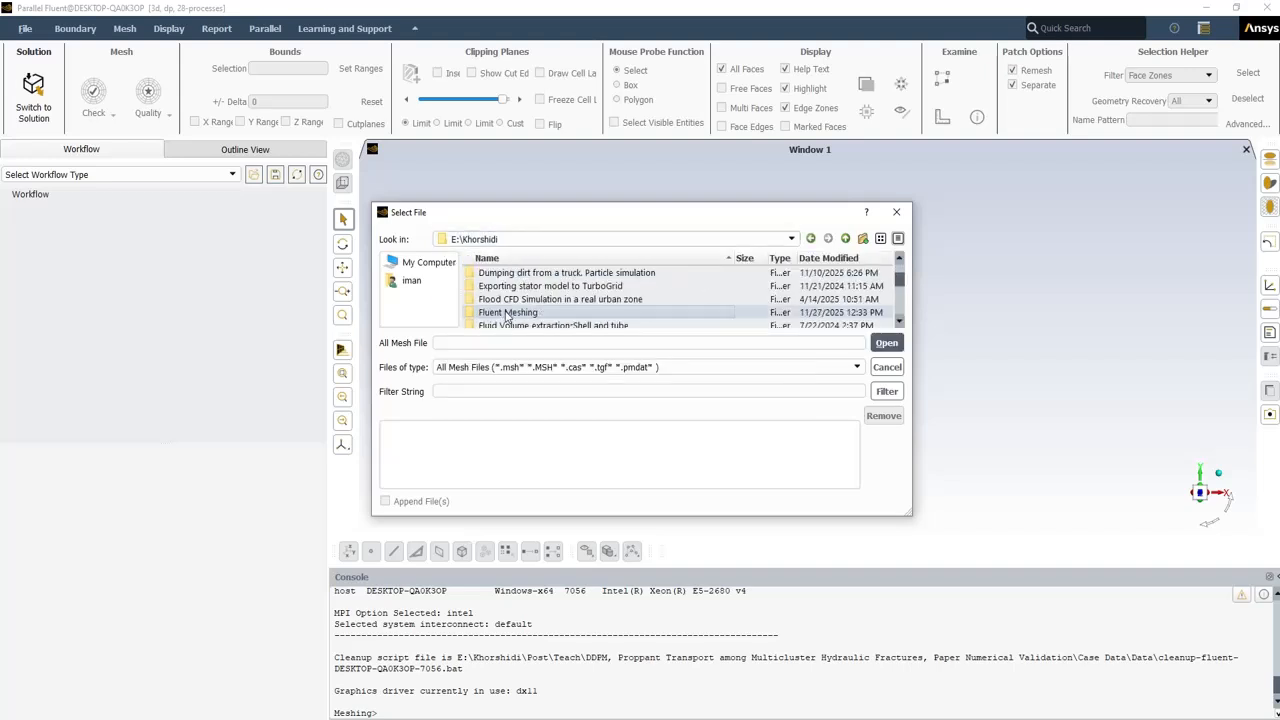
Load Mesh.msh.gz from the Mesh subfolder of folder 13 into the meshing session.
scroll(482, 321, "down", 3)
double_click(483, 299)
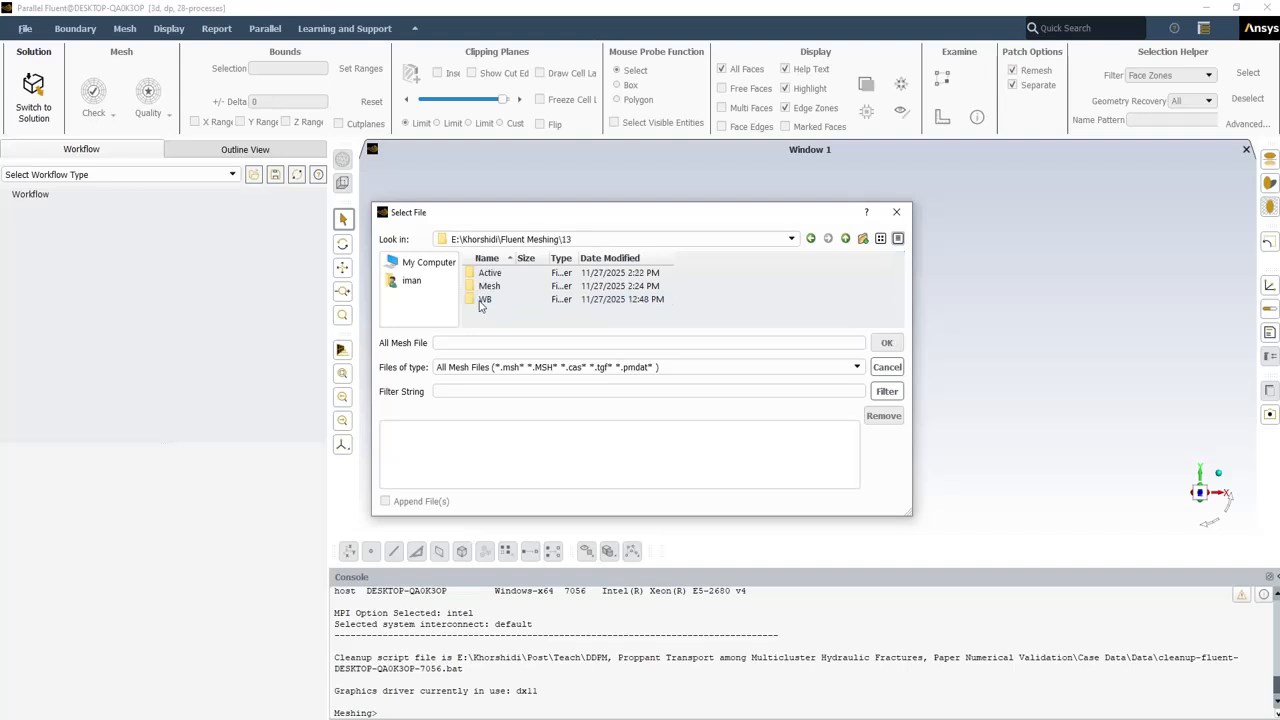
left_click(492, 298)
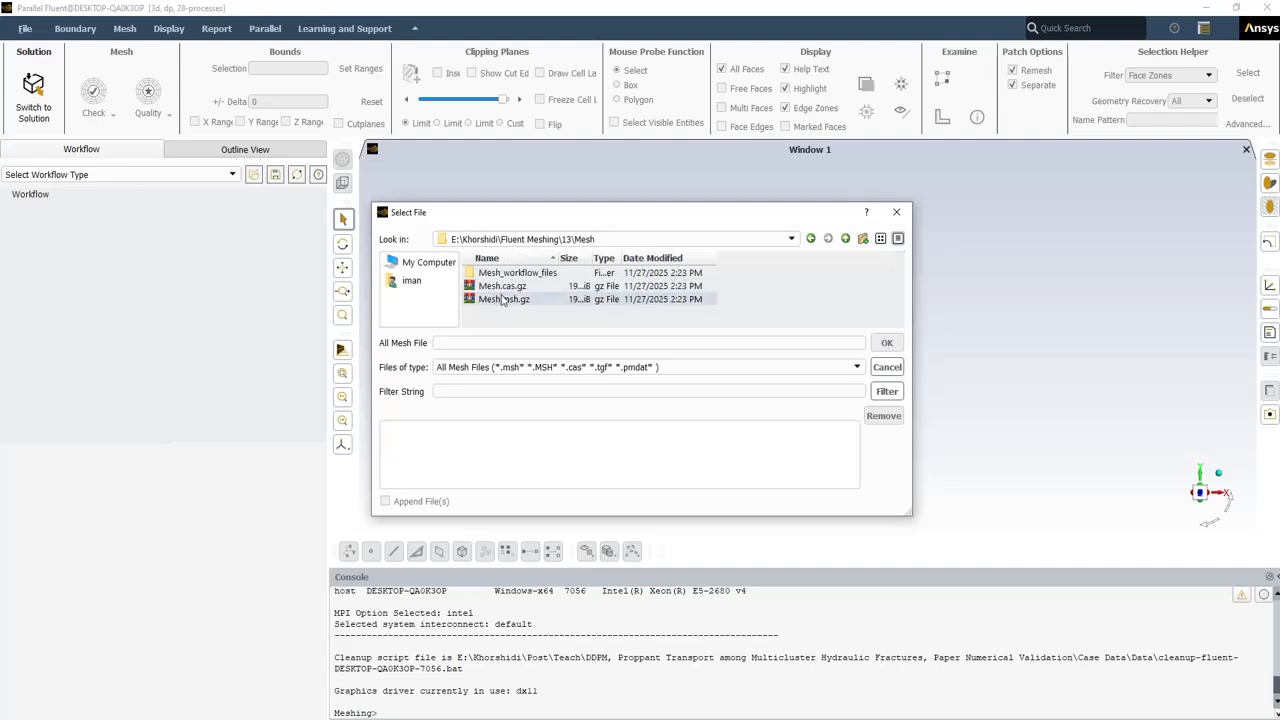
double_click(504, 300)
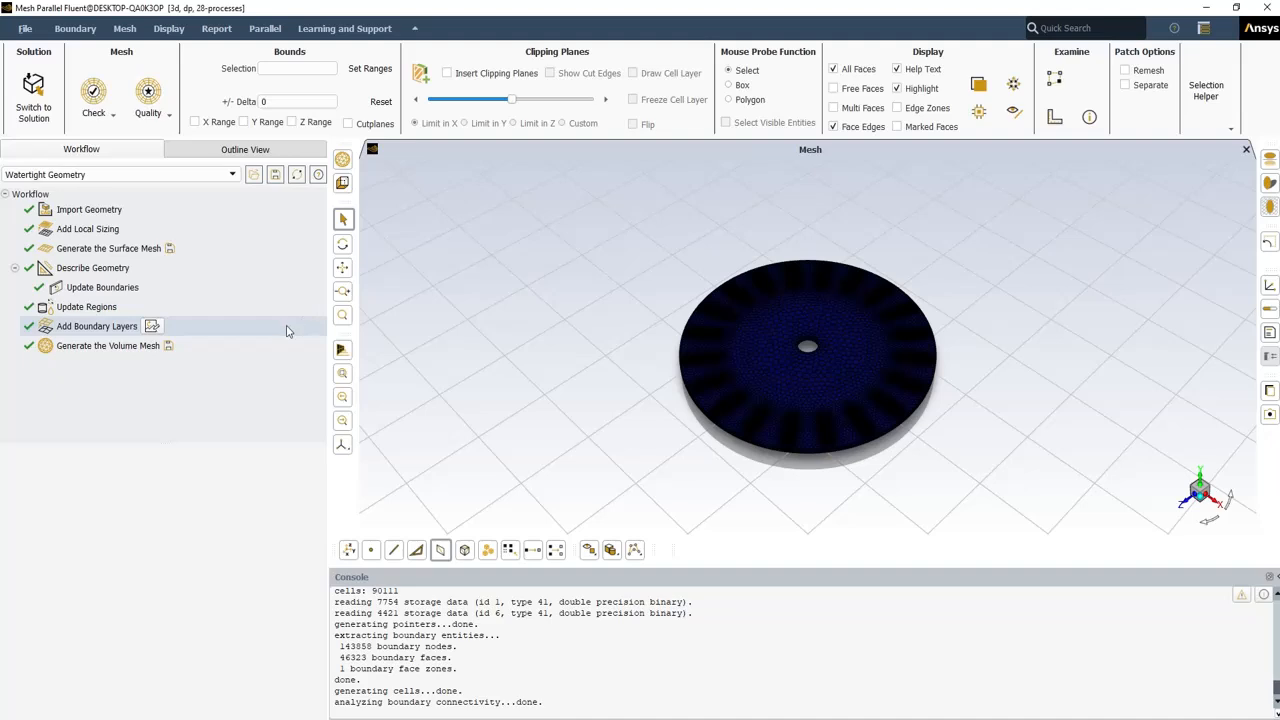
mouse_move(168, 352)
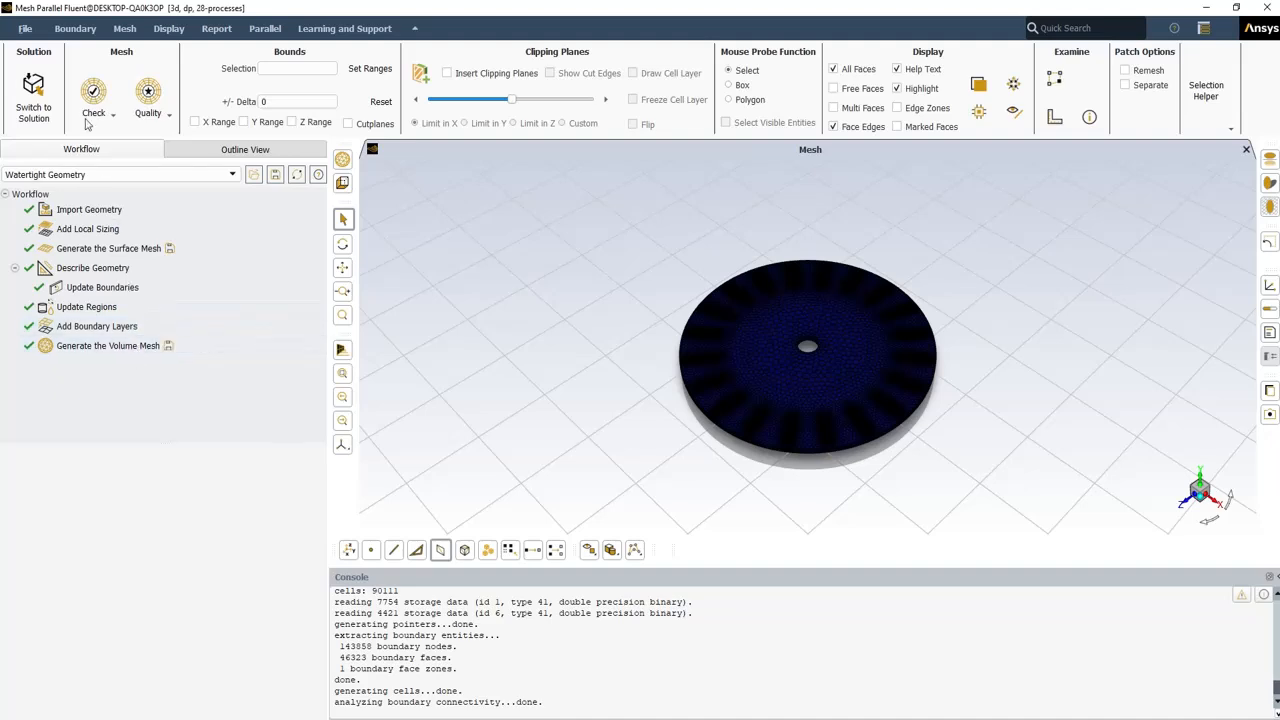
left_click(24, 29)
mouse_move(24, 49)
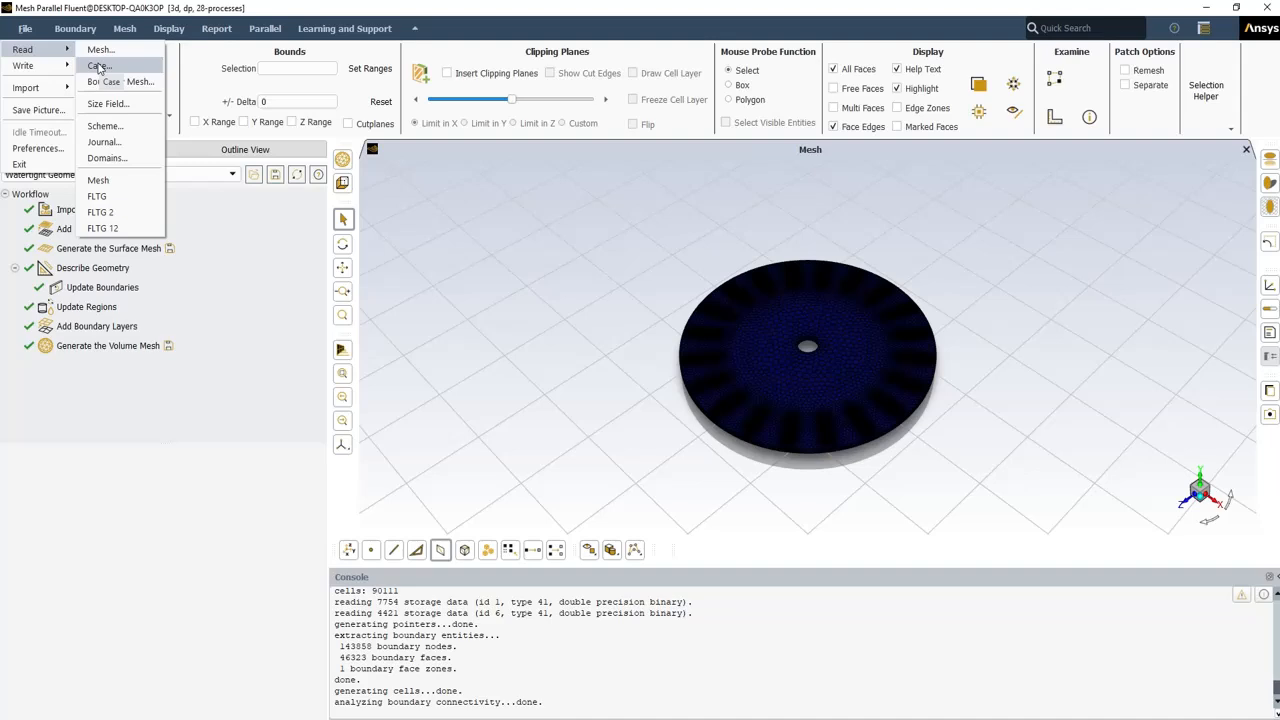
left_click(96, 485)
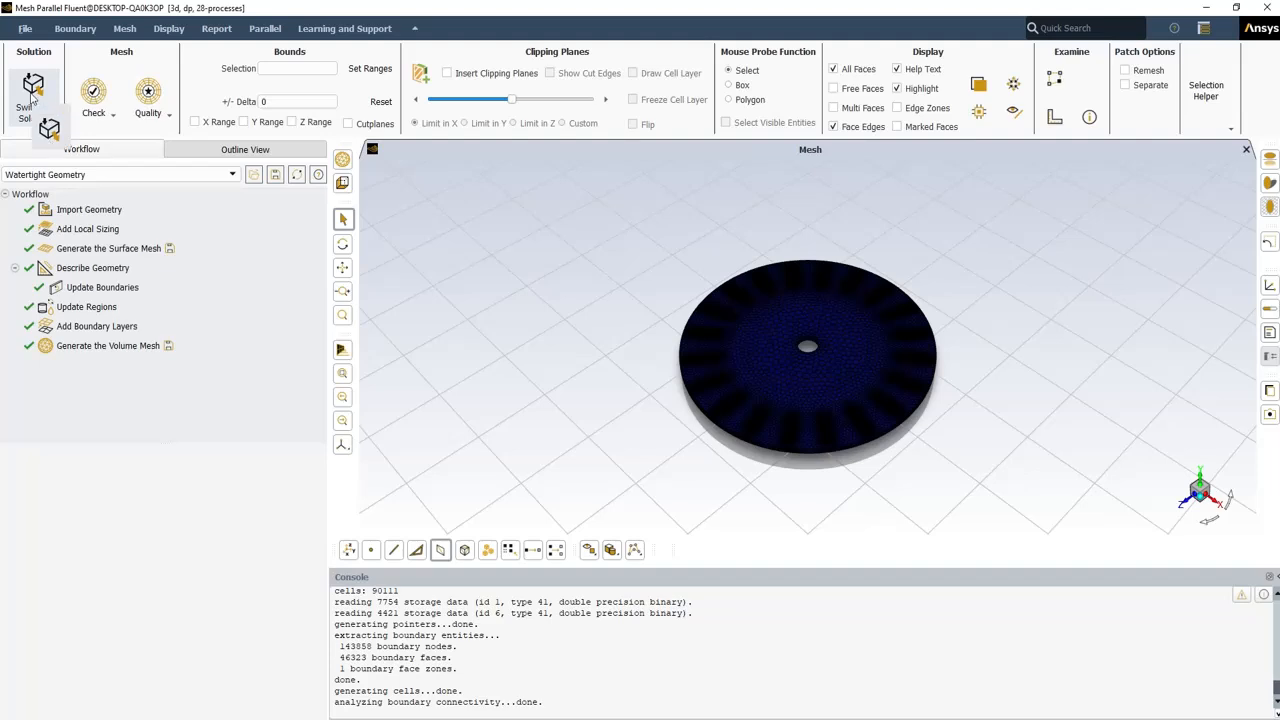
Switch the session with the loaded volume mesh from meshing to solution mode.
left_click(32, 96)
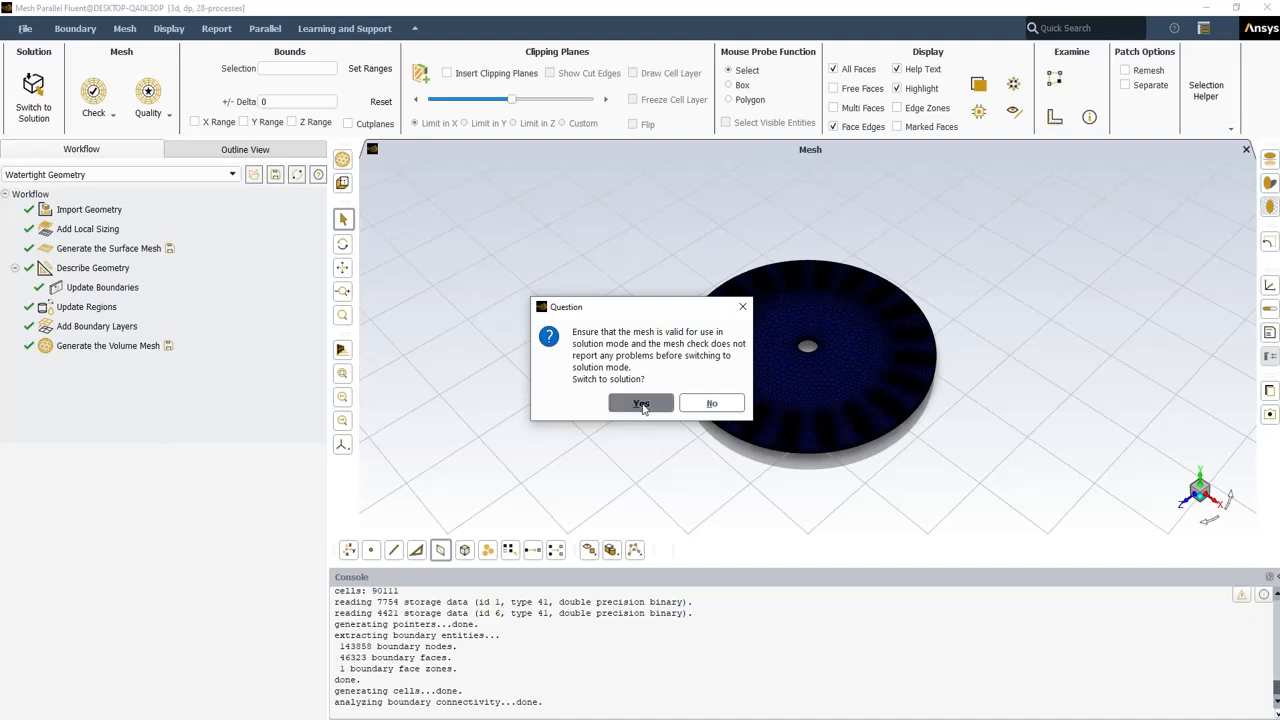
left_click(641, 404)
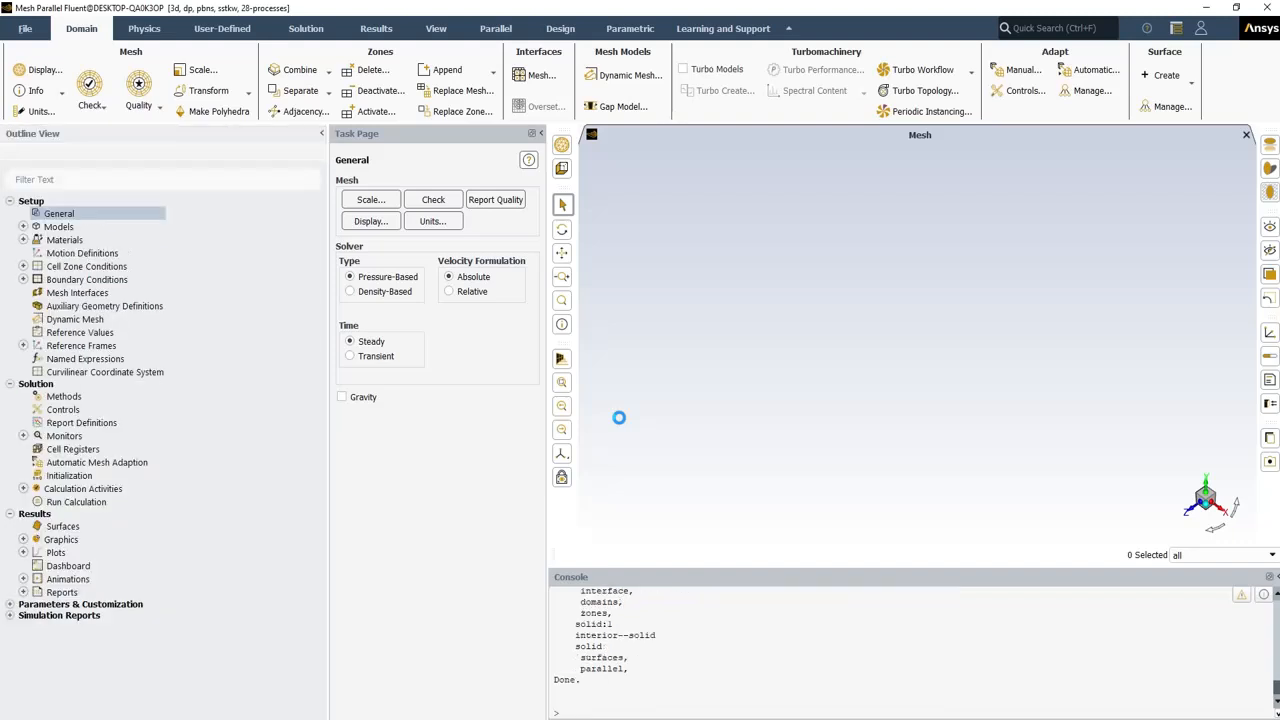
Display the faces of the solid:1 surface, examine the disc from a closer, lower angle and close the mesh display settings.
left_click(366, 222)
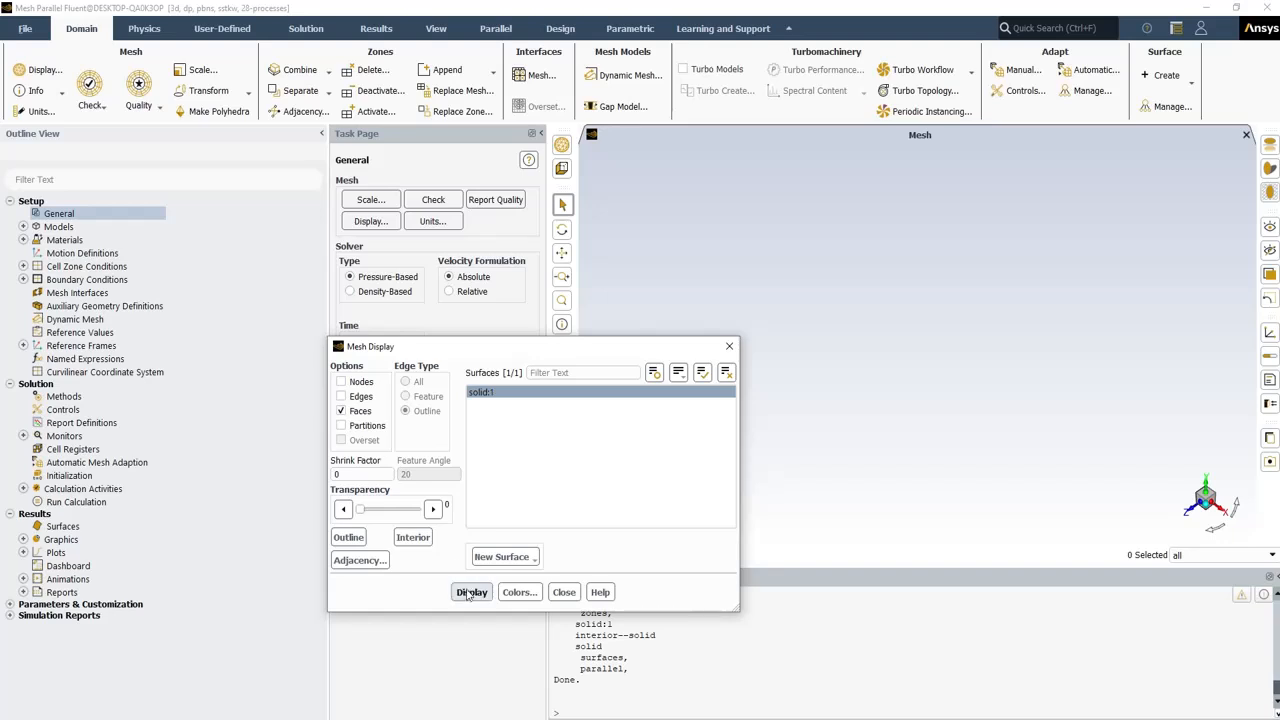
left_click(470, 592)
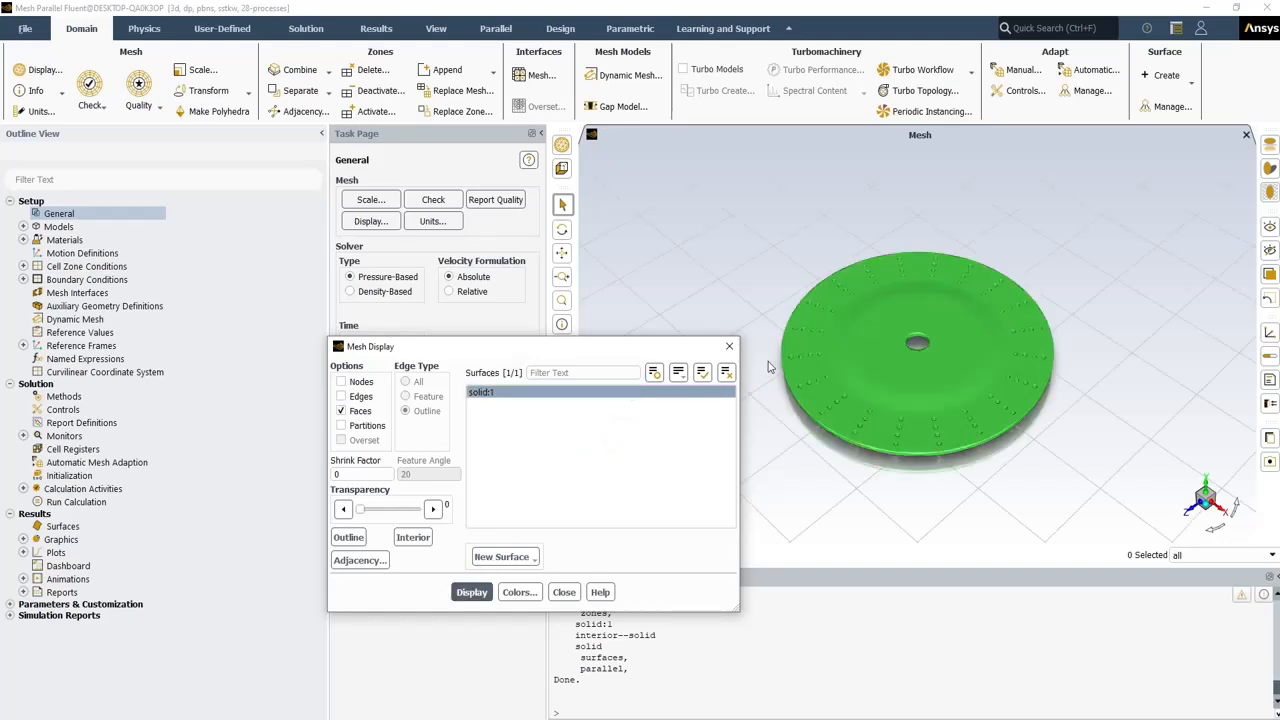
scroll(824, 377, "up", 4)
middle_click_drag(824, 377, 822, 335)
scroll(822, 335, "down", 1)
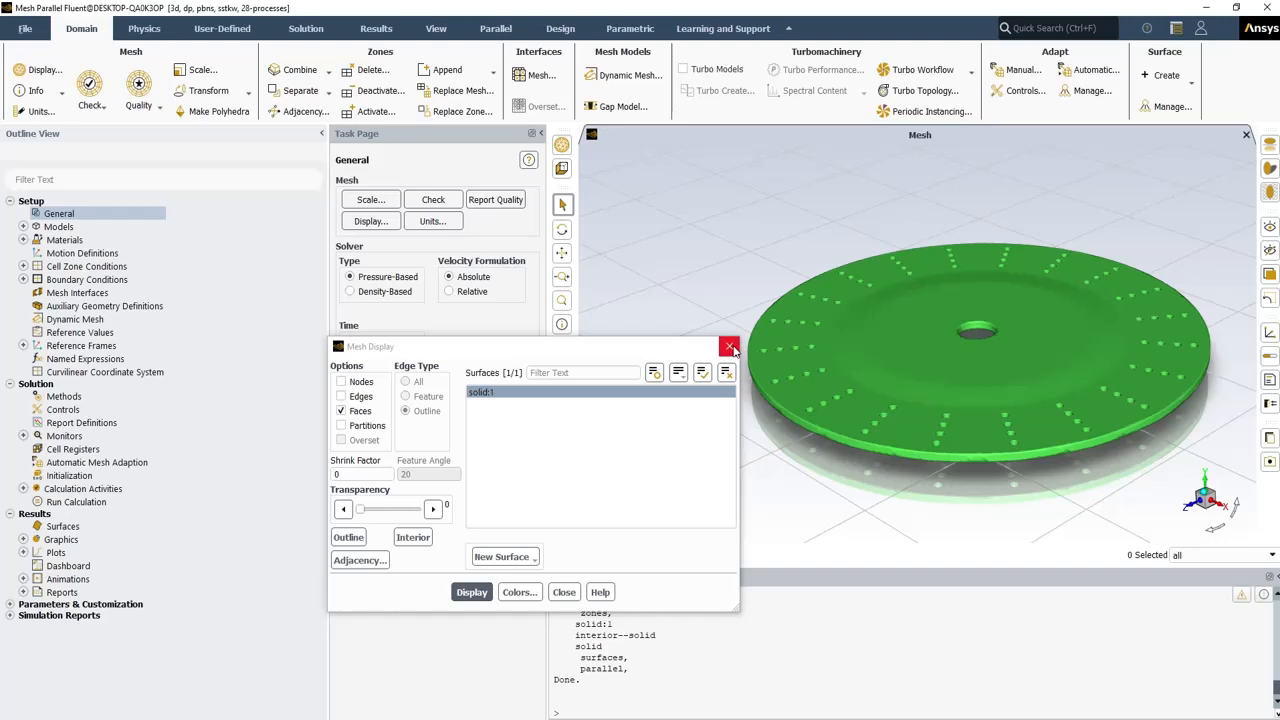
left_click(731, 346)
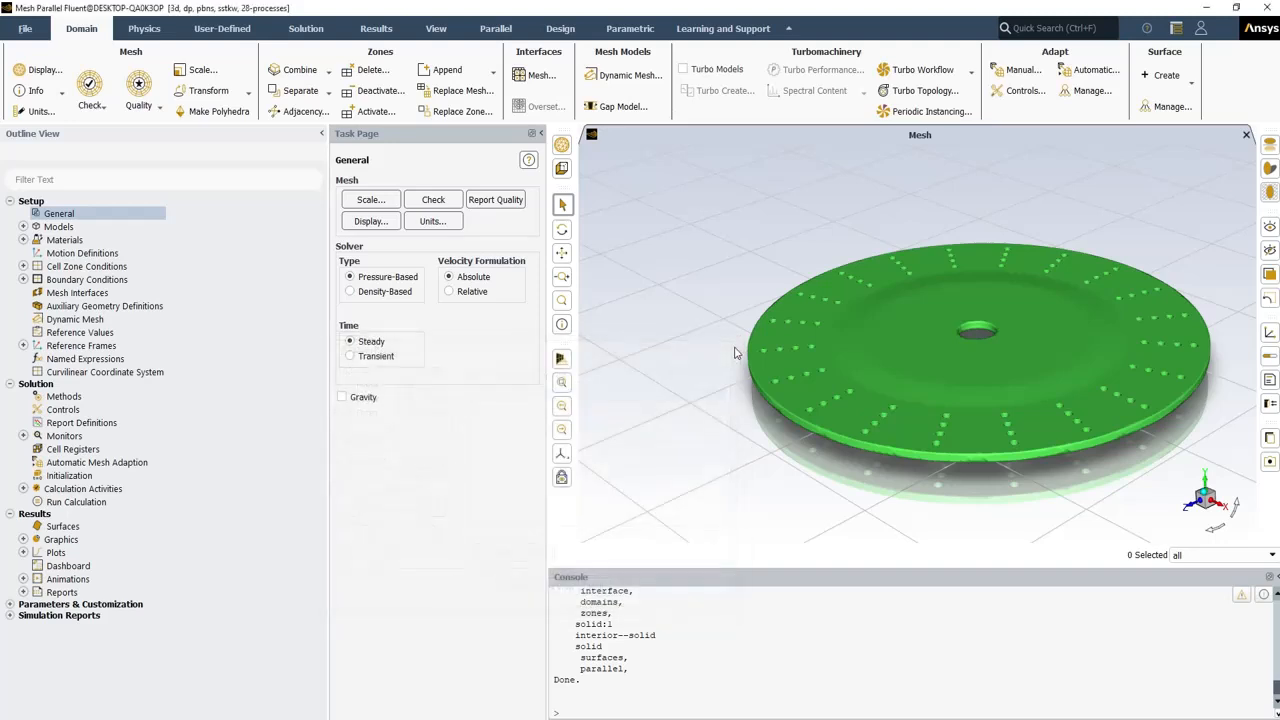